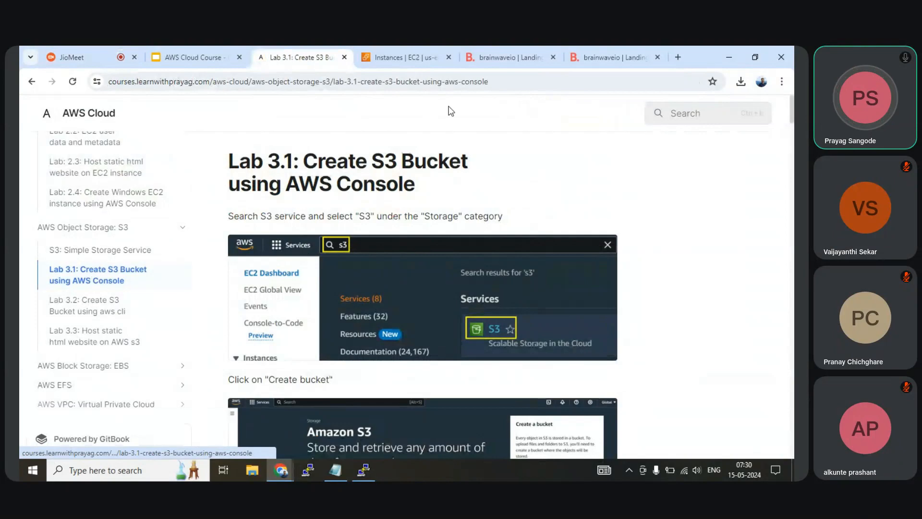
Step: Copy the Lab 3.1 page address and post it to all participants in the JioMeet meeting chat
left_click(447, 83)
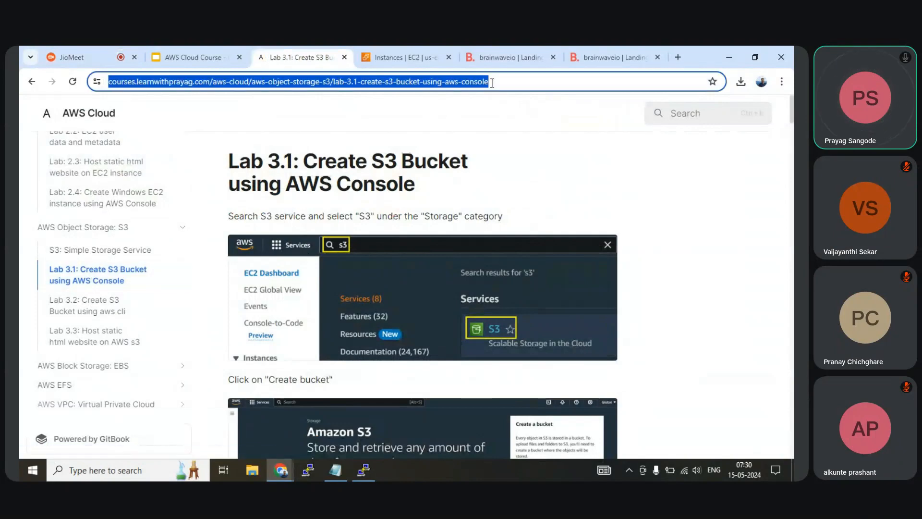
right_click(447, 86)
left_click(476, 187)
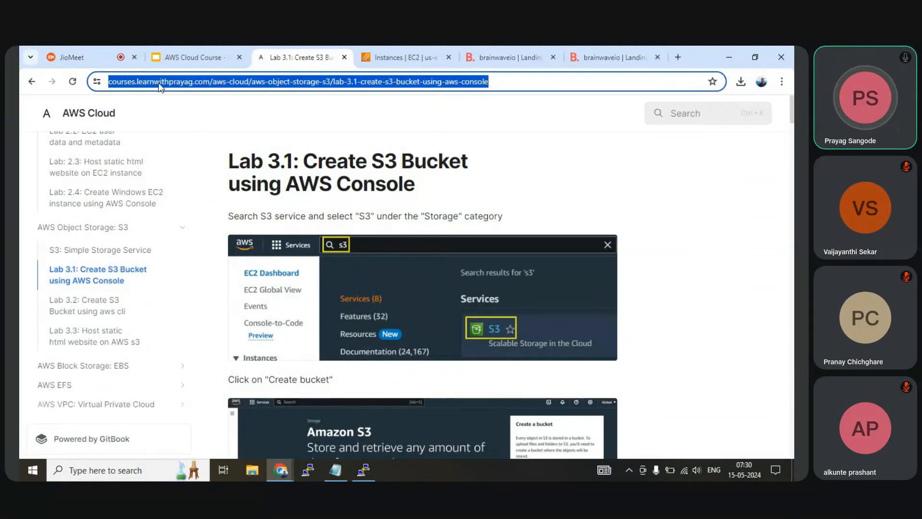
left_click(74, 57)
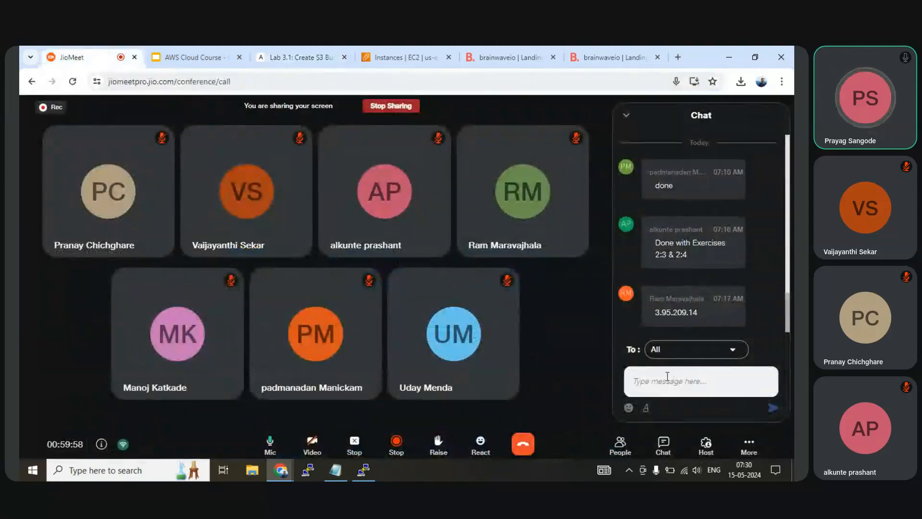
key("ctrl+v")
key("shift+Return")
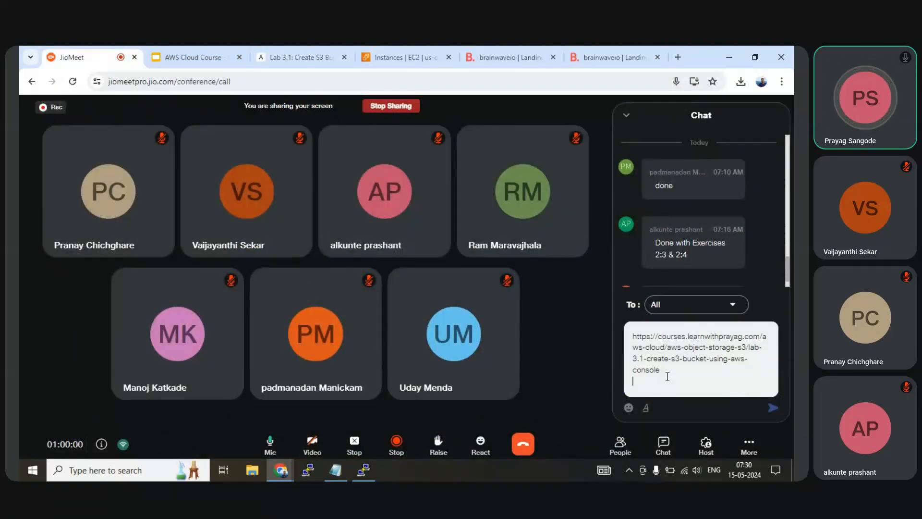
left_click(772, 409)
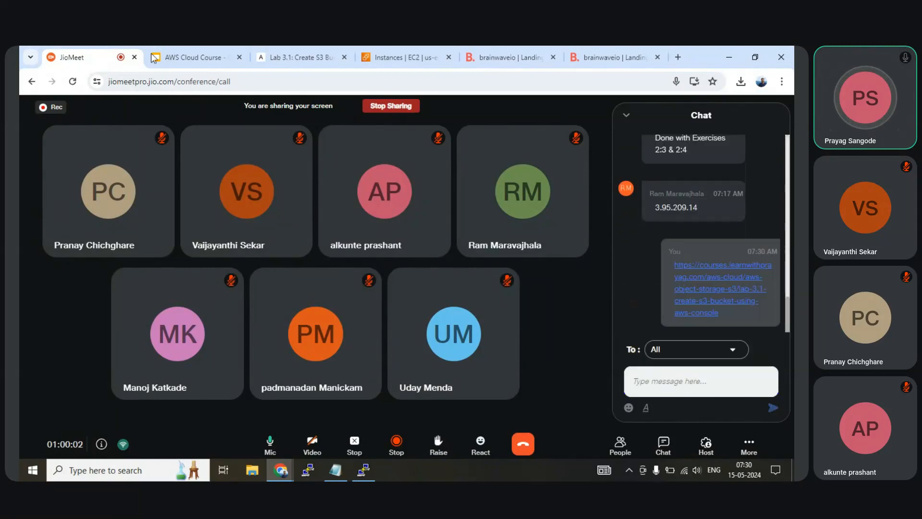
left_click(173, 57)
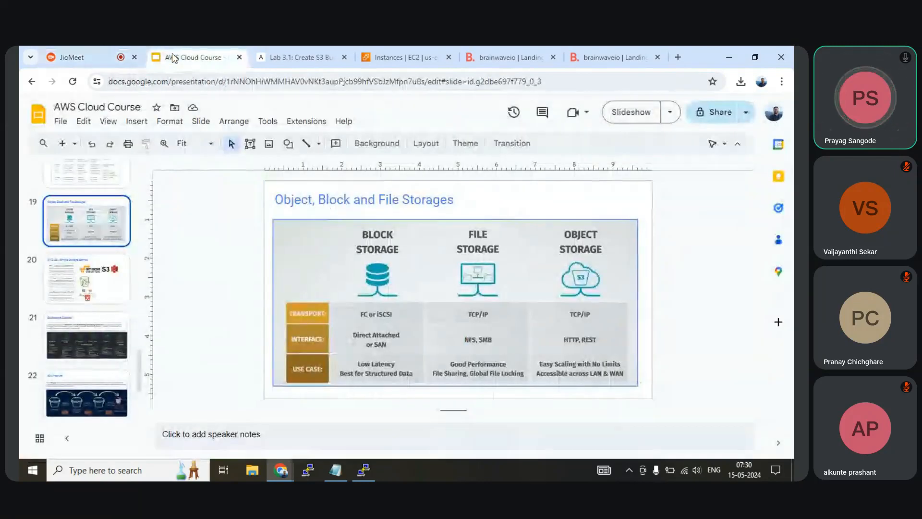
left_click(401, 56)
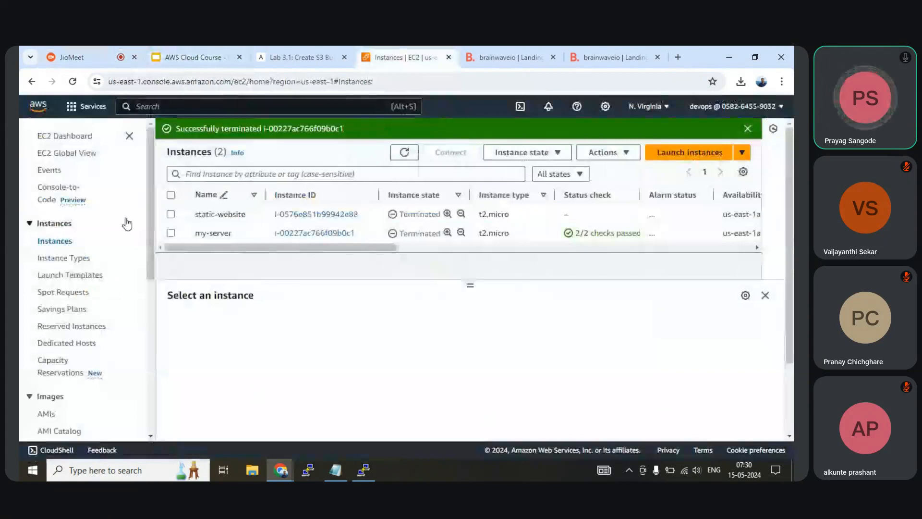
left_click(288, 58)
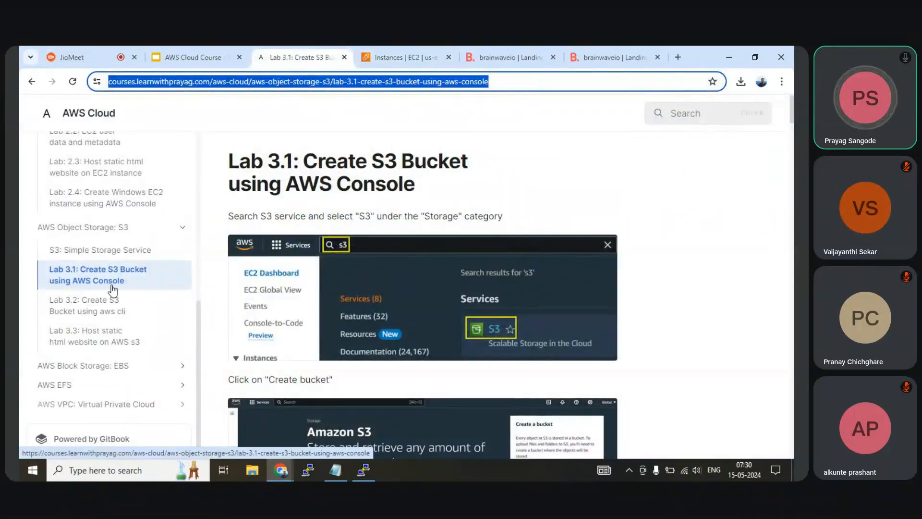
left_click(178, 57)
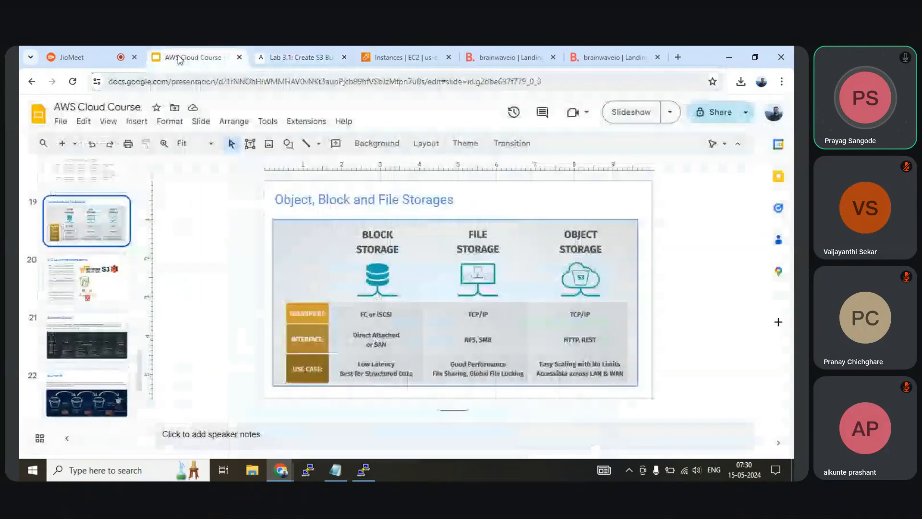
Step: Switch to the AWS console, go to Console Home, and search for S3 to open the S3 service
left_click(399, 57)
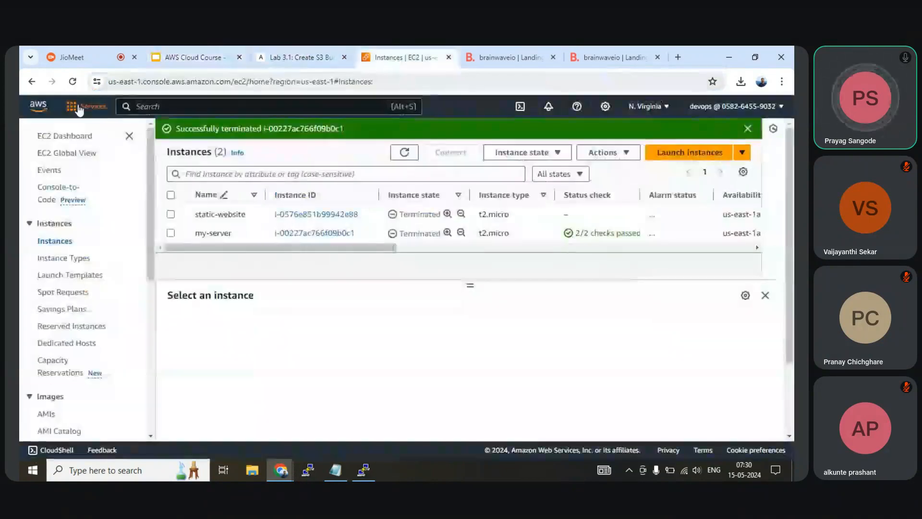
left_click(34, 110)
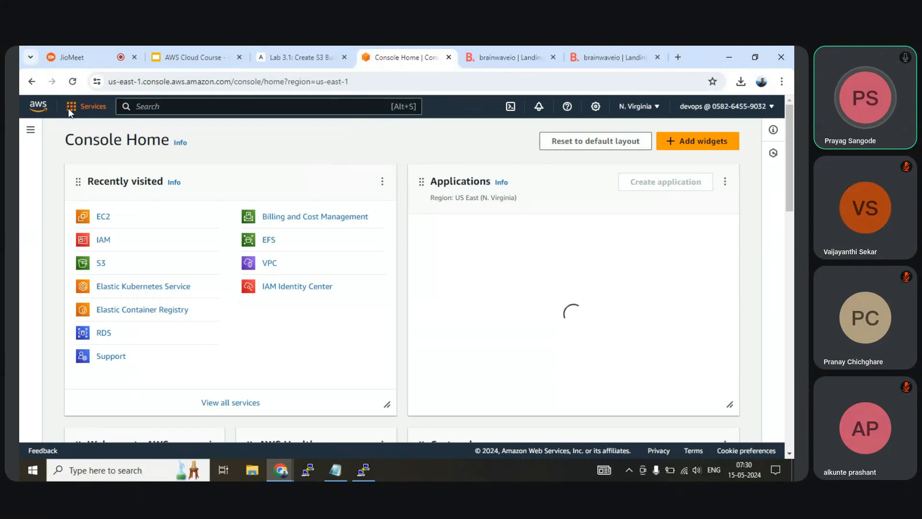
left_click(70, 107)
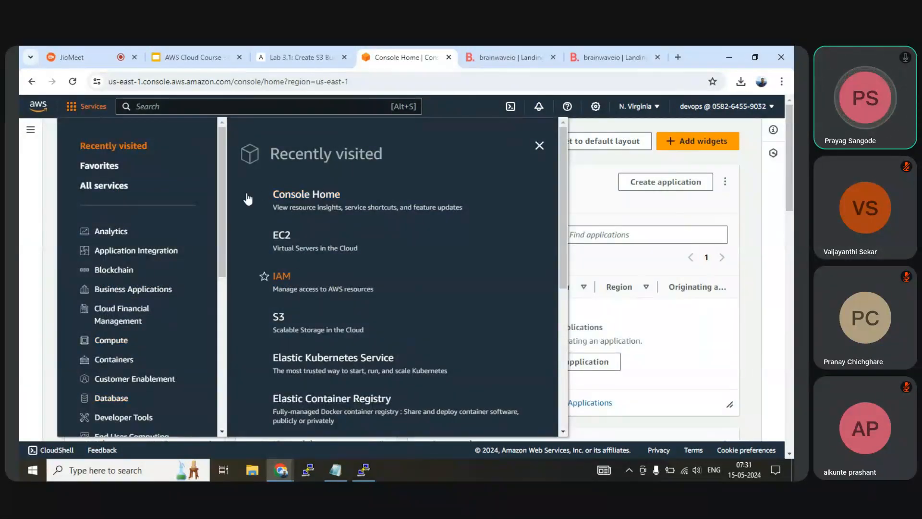
left_click(203, 107)
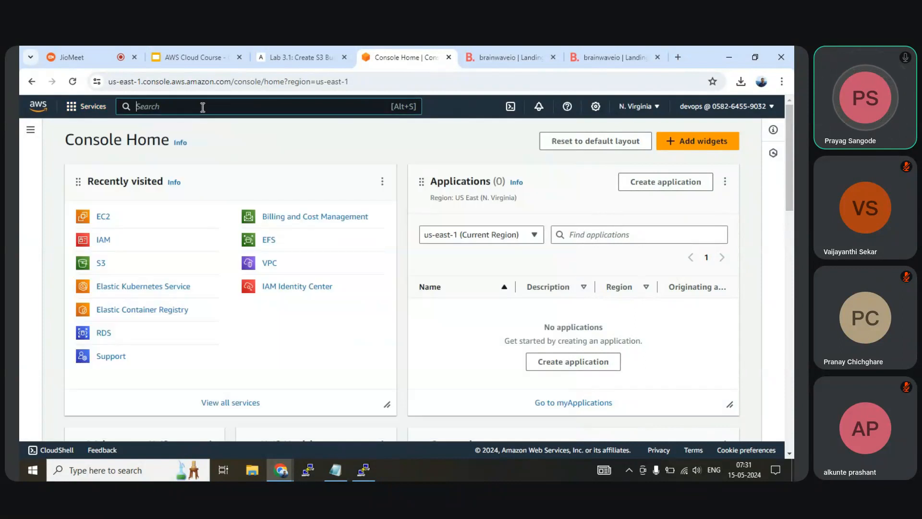
type("S3")
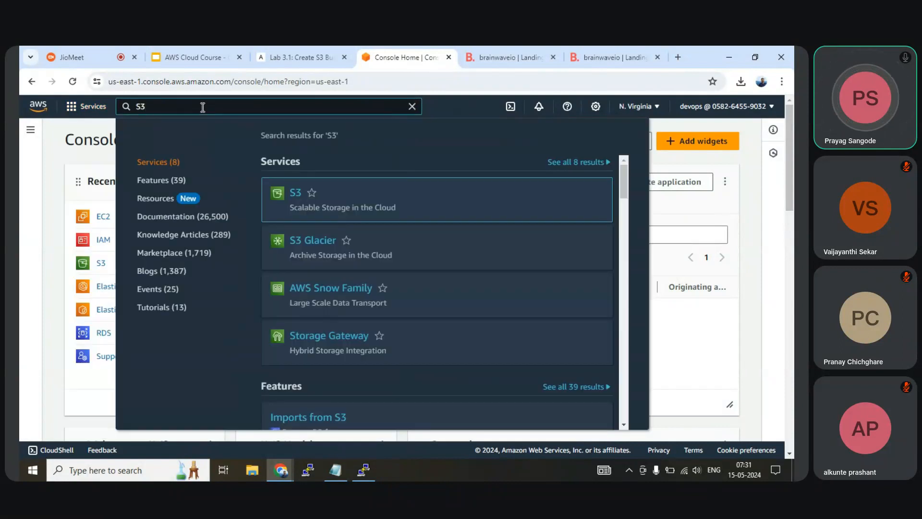
left_click(296, 191)
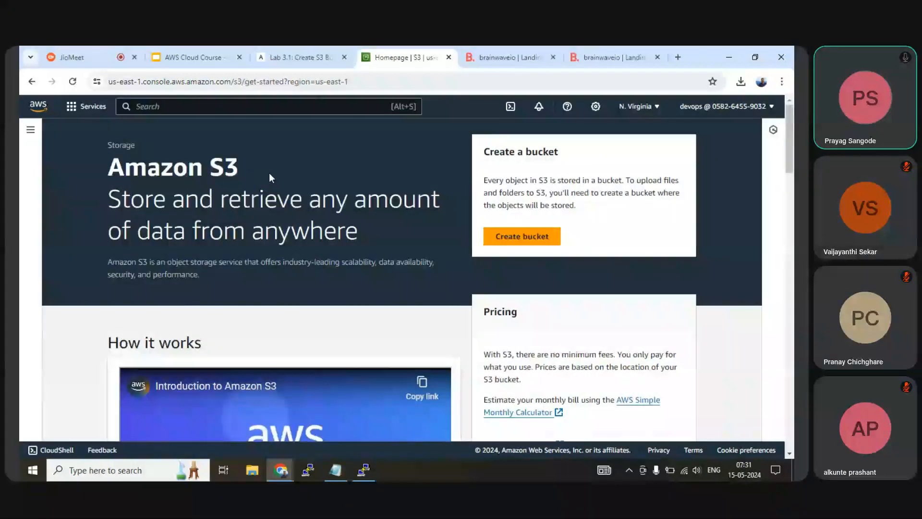
Step: View the account's S3 bucket list and open the bucket creation form from the Amazon S3 home page
left_click(32, 131)
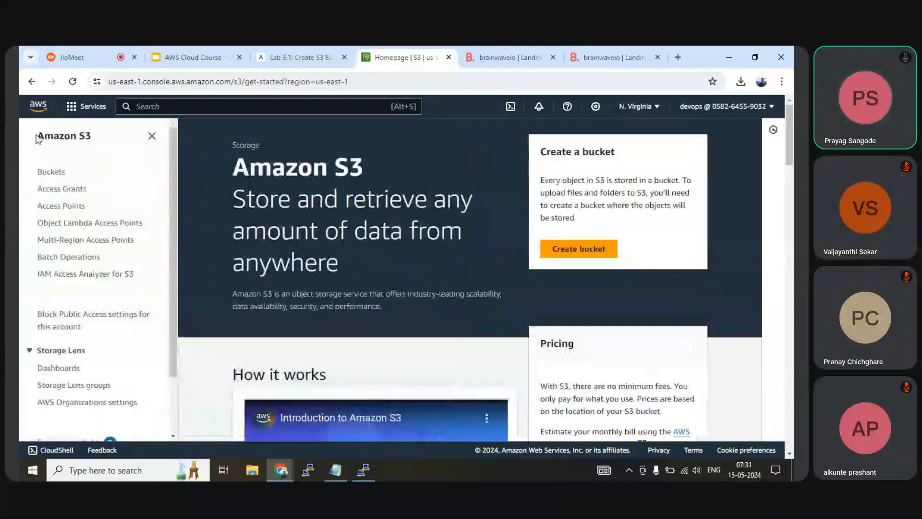
left_click(52, 177)
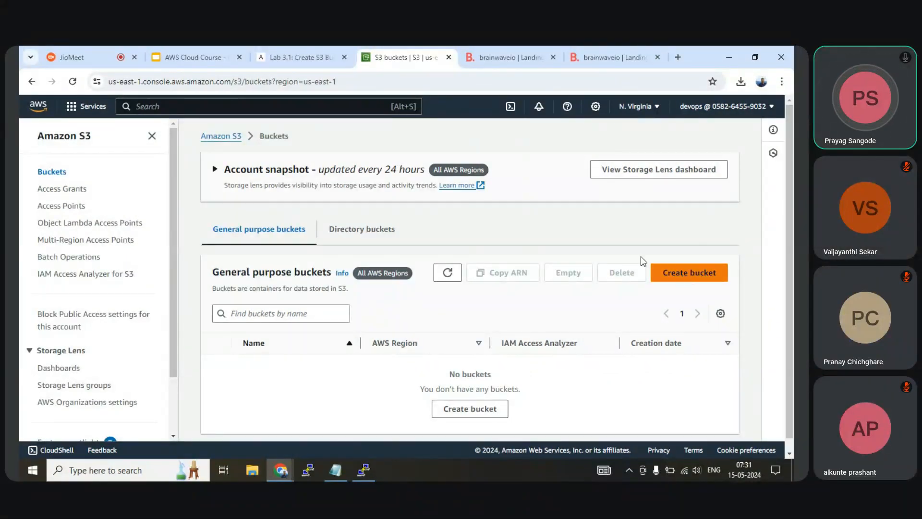
left_click(215, 137)
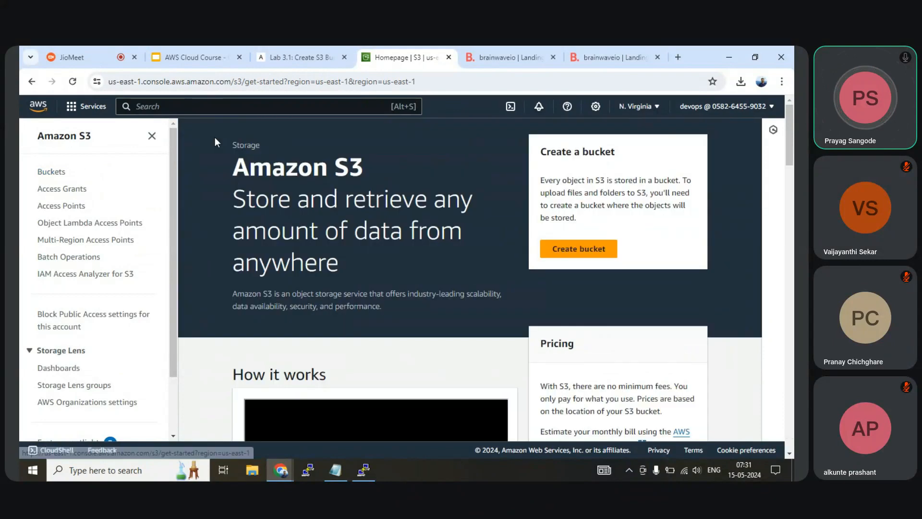
left_click(566, 250)
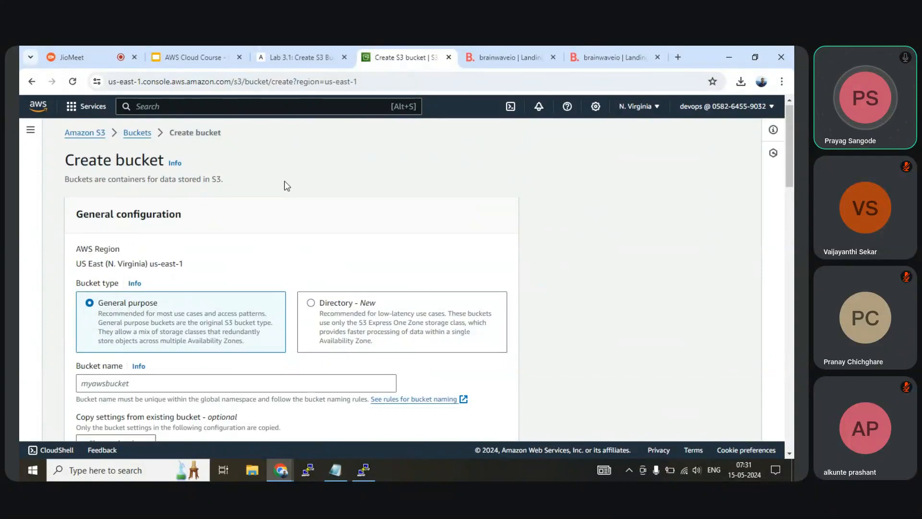
Step: Examine the Lab 3.1 guide's instructions on the new bucket's region, type and unique name
scroll(285, 181, "down", 1)
left_click(294, 59)
scroll(343, 271, "down", 10)
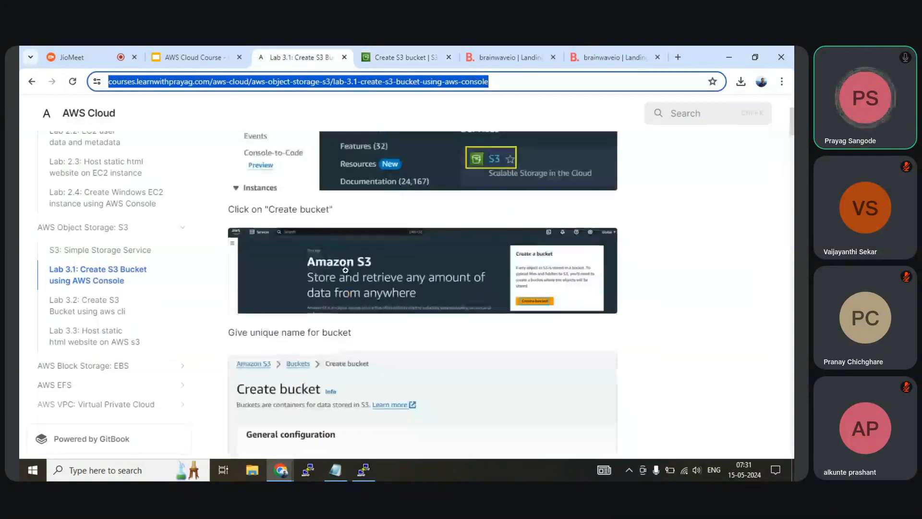
scroll(346, 271, "down", 1)
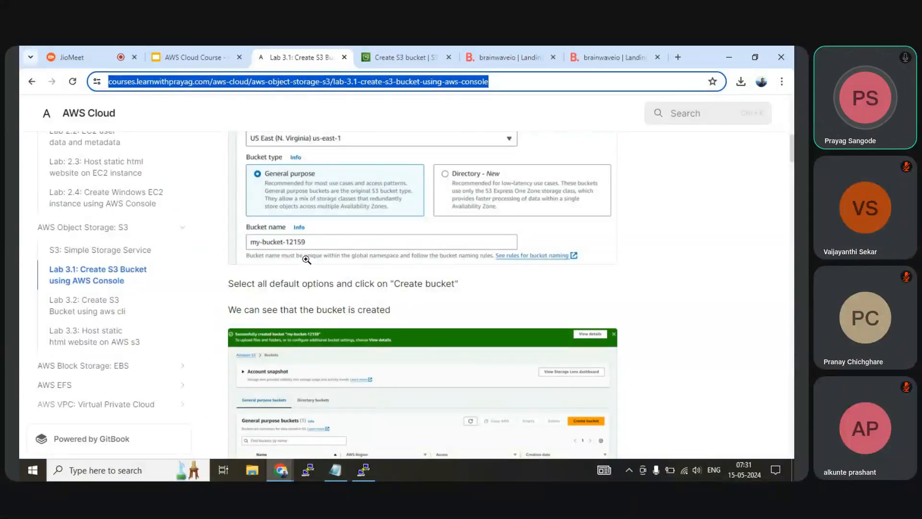
left_click(400, 59)
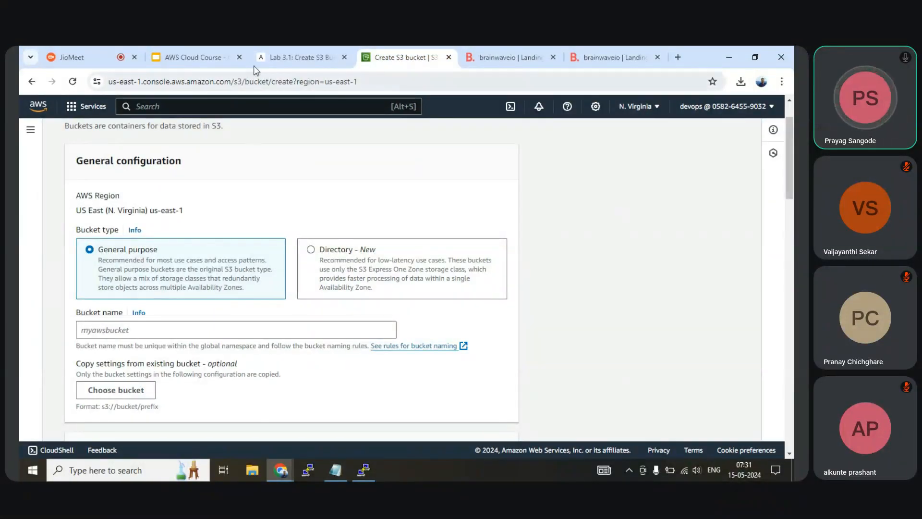
left_click(304, 51)
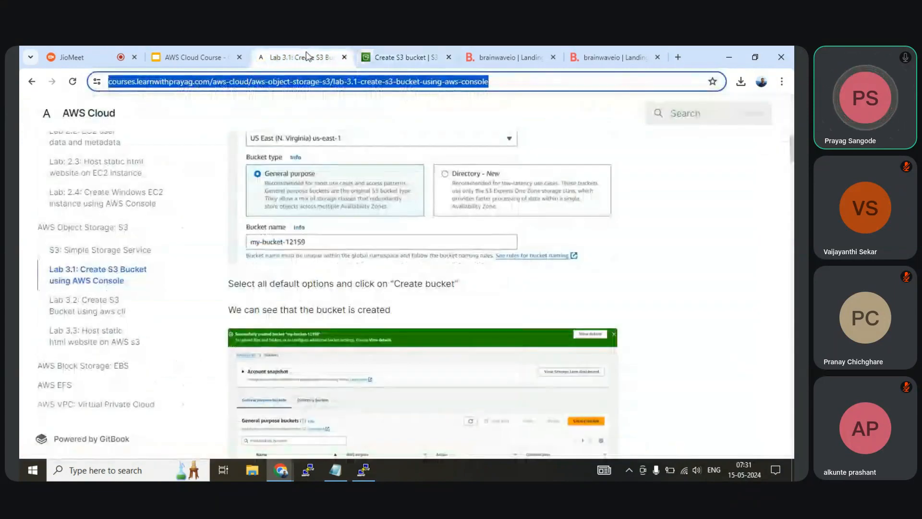
scroll(349, 233, "up", 2)
scroll(347, 235, "down", 1)
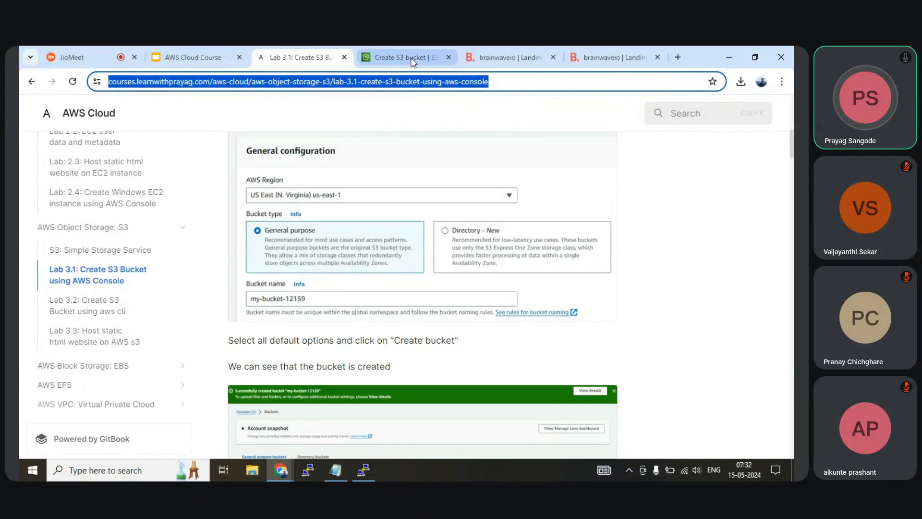
Step: Name the new S3 bucket my-bucket-191591 in the bucket creation form
left_click(396, 53)
left_click(180, 325)
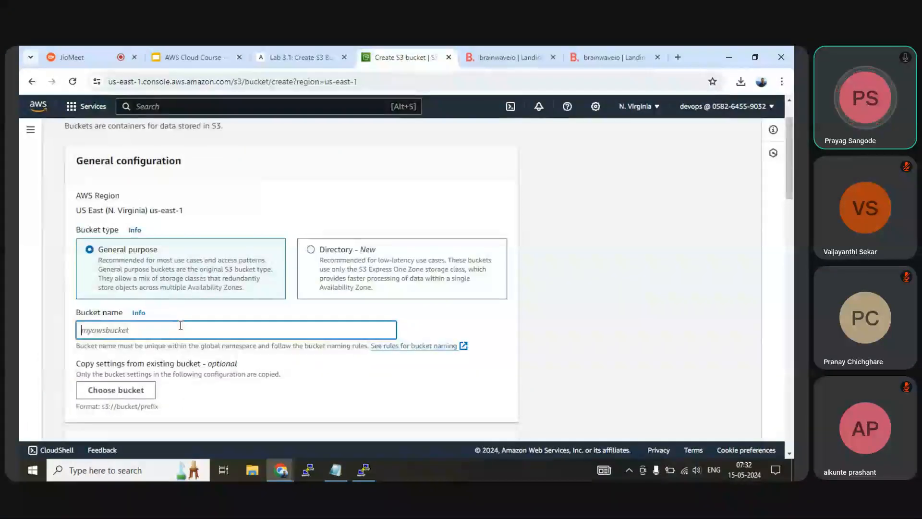
type("my-bucket")
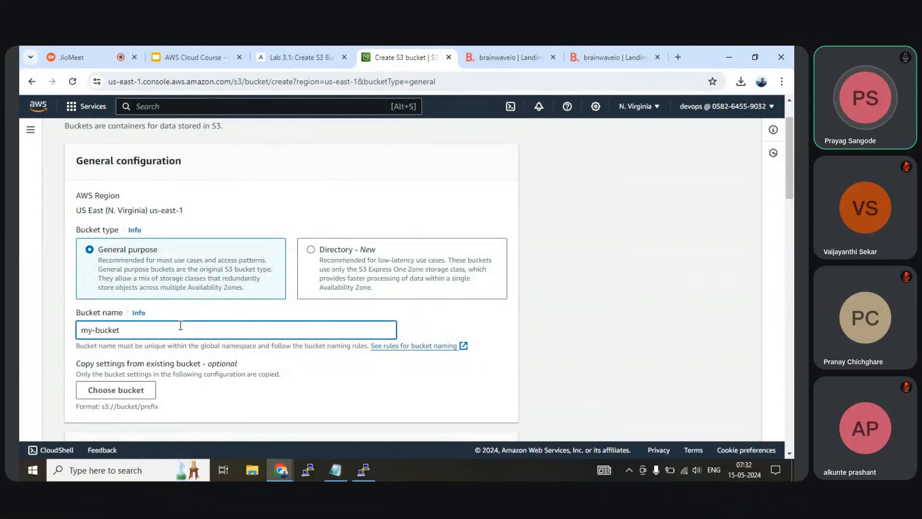
type("-191591")
Step: Read the Lab 3.1 guide's sections on uploading files and blocking public access, and return to the bucket creation form's Object Ownership options
left_click(177, 57)
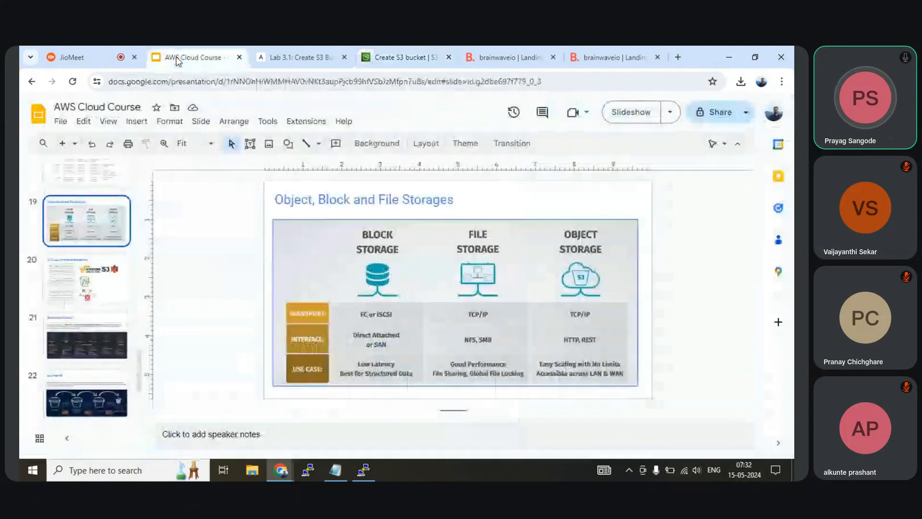
left_click(302, 55)
scroll(387, 336, "down", 5)
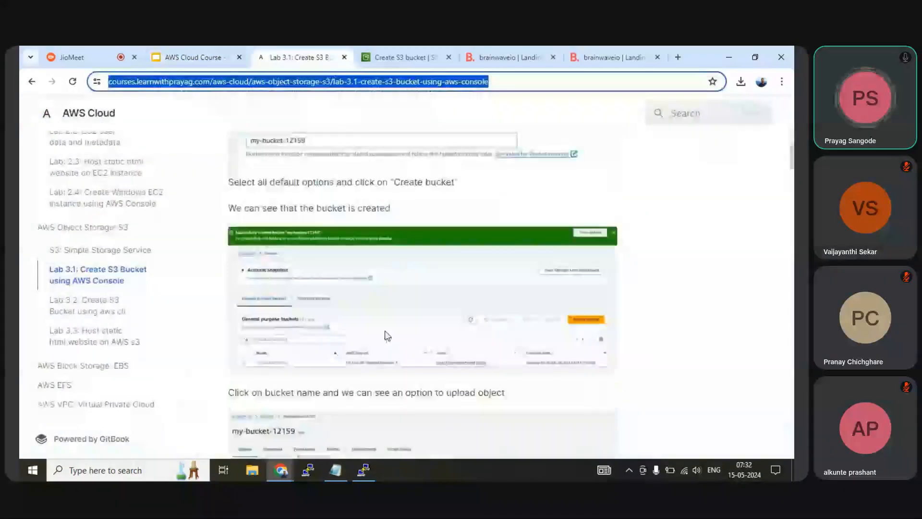
scroll(387, 336, "down", 3)
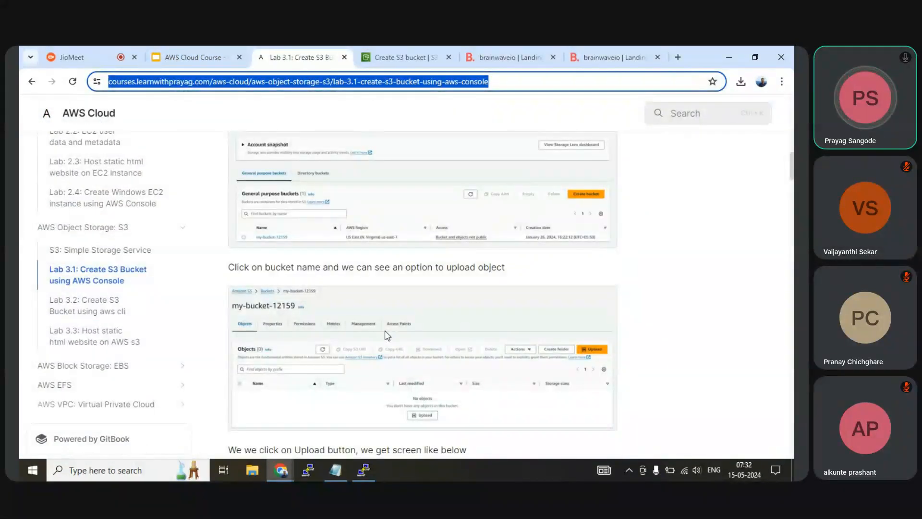
scroll(385, 332, "down", 12)
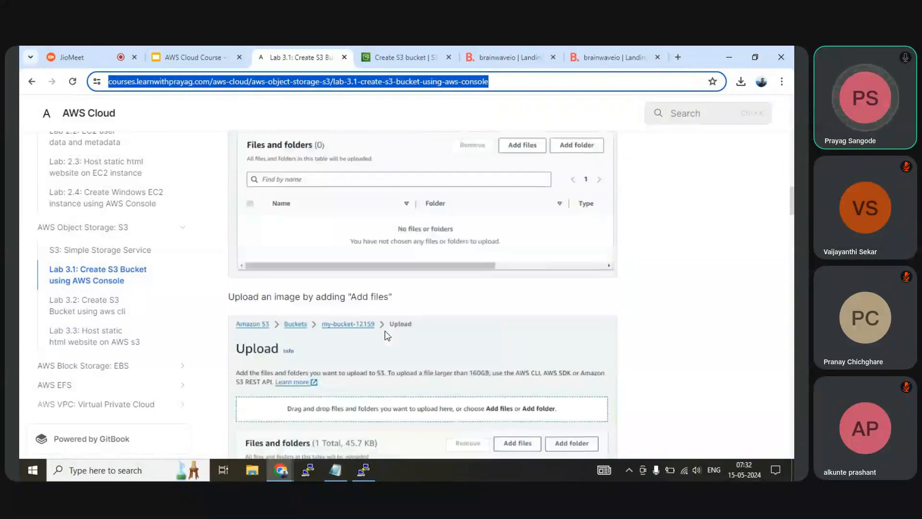
scroll(385, 331, "down", 9)
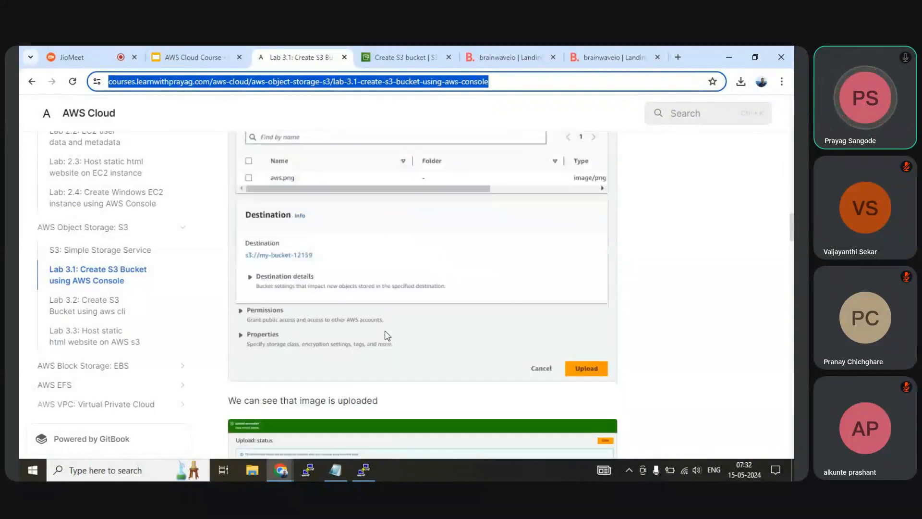
scroll(384, 330, "down", 12)
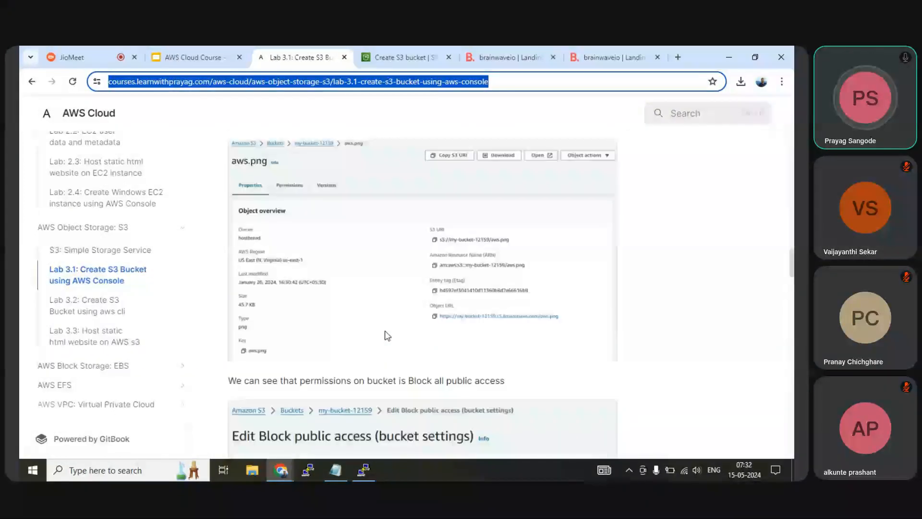
scroll(385, 332, "down", 10)
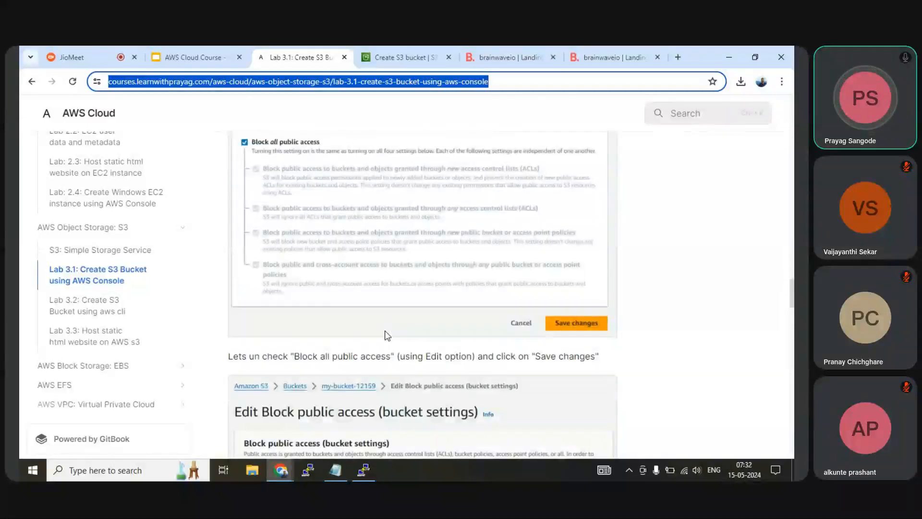
scroll(384, 331, "up", 5)
left_click(397, 59)
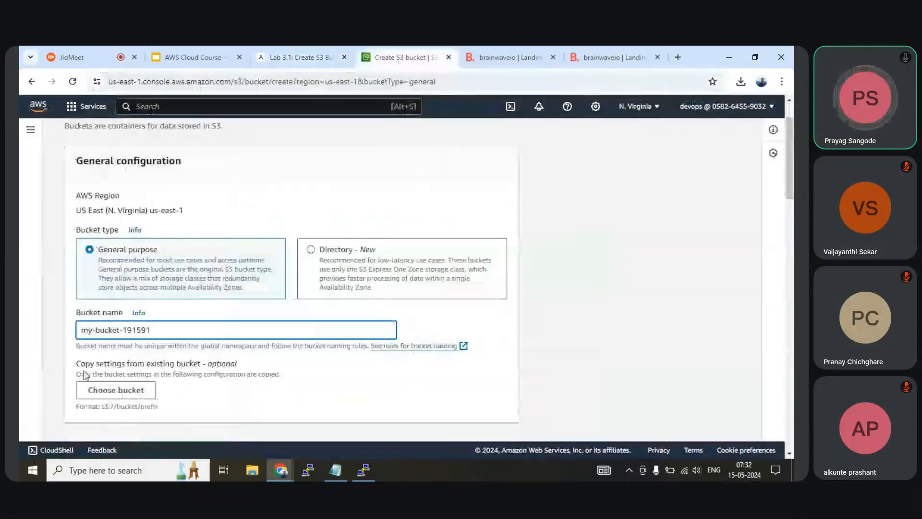
scroll(233, 331, "down", 2)
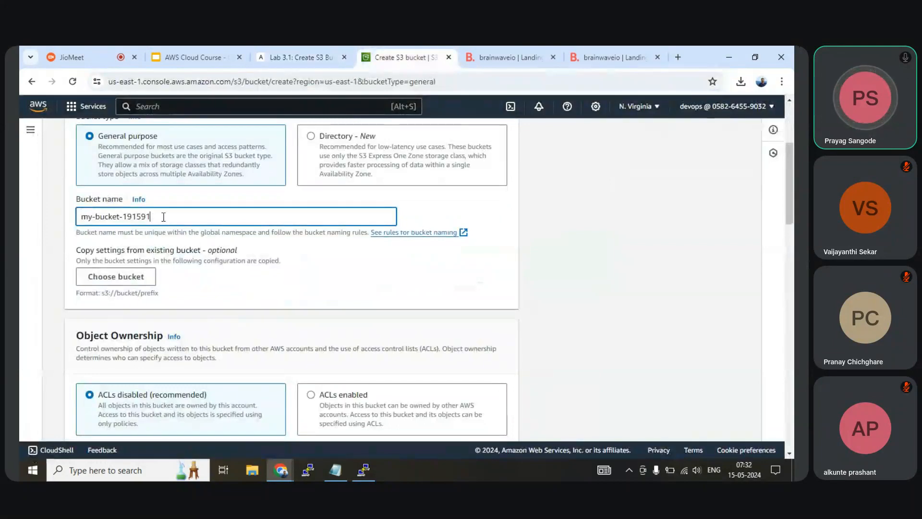
Step: Turn off Block all public access for the new bucket and acknowledge that the bucket and its objects might become public
left_click_drag(163, 217, 47, 223)
scroll(257, 293, "down", 2)
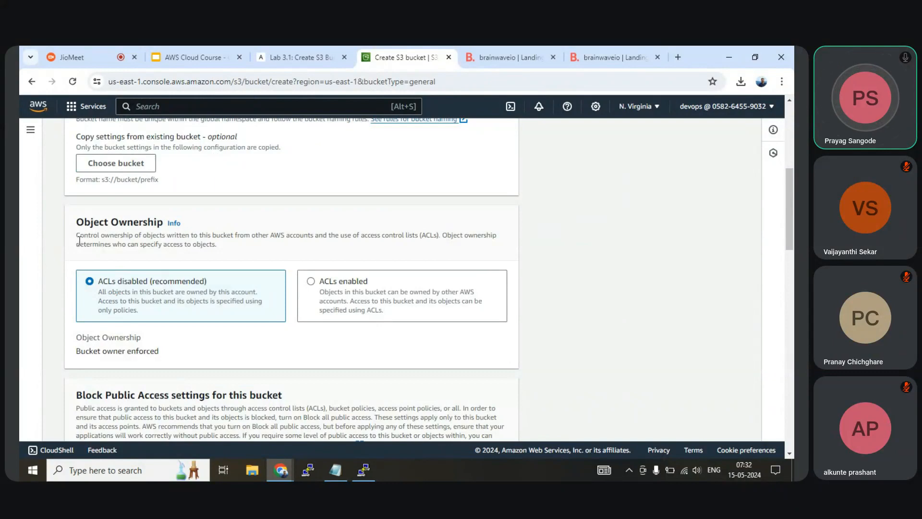
scroll(98, 292, "down", 2)
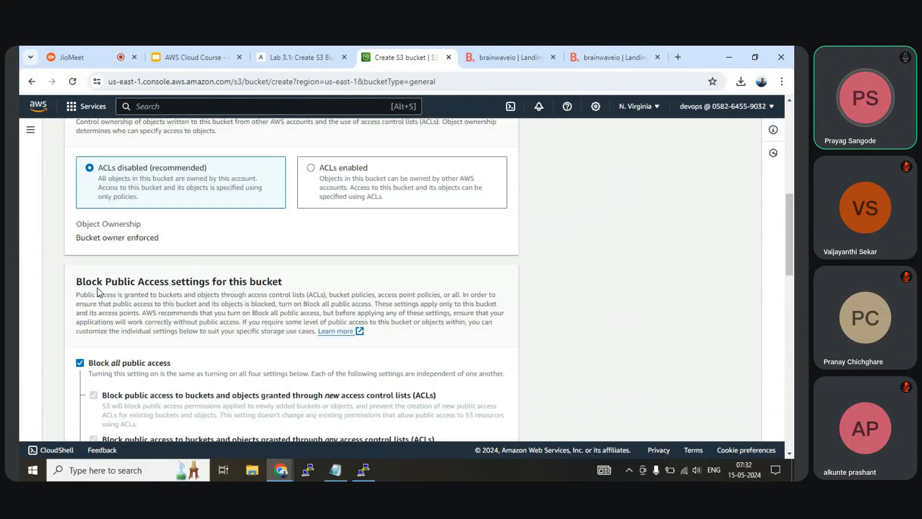
scroll(98, 287, "down", 1)
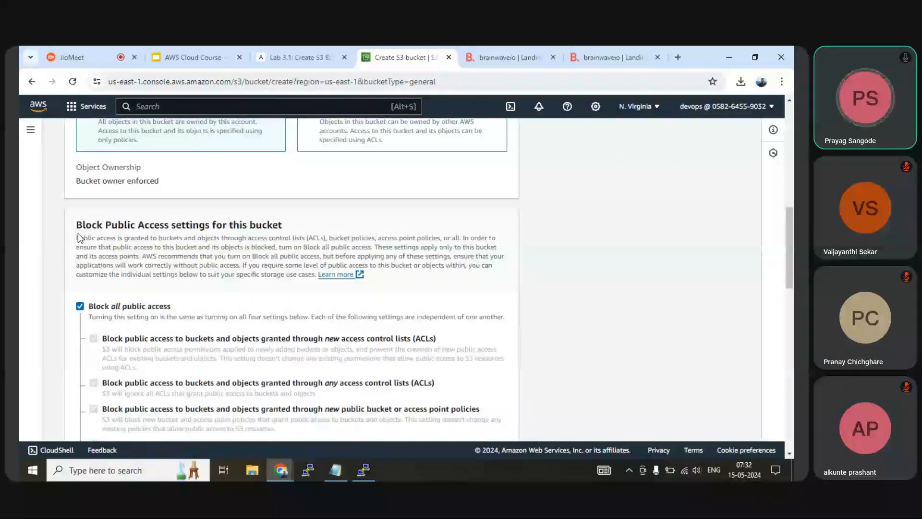
left_click(80, 307)
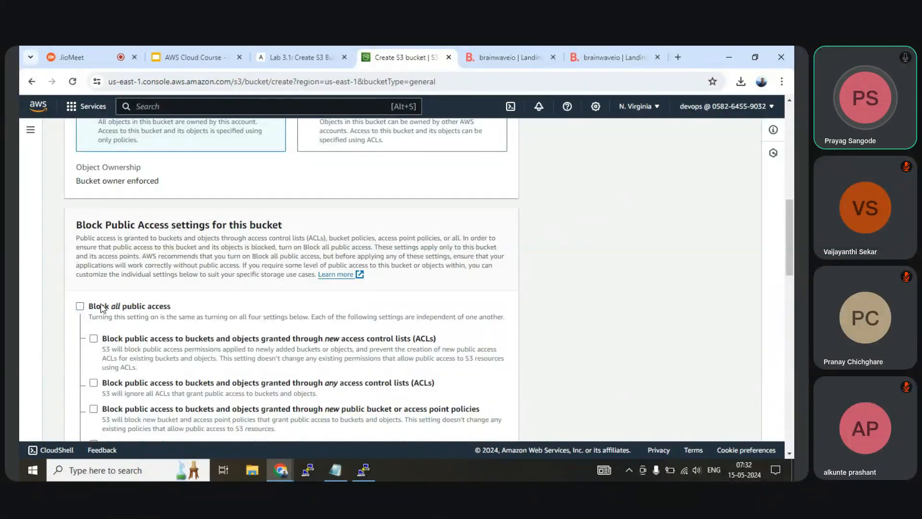
scroll(102, 307, "down", 6)
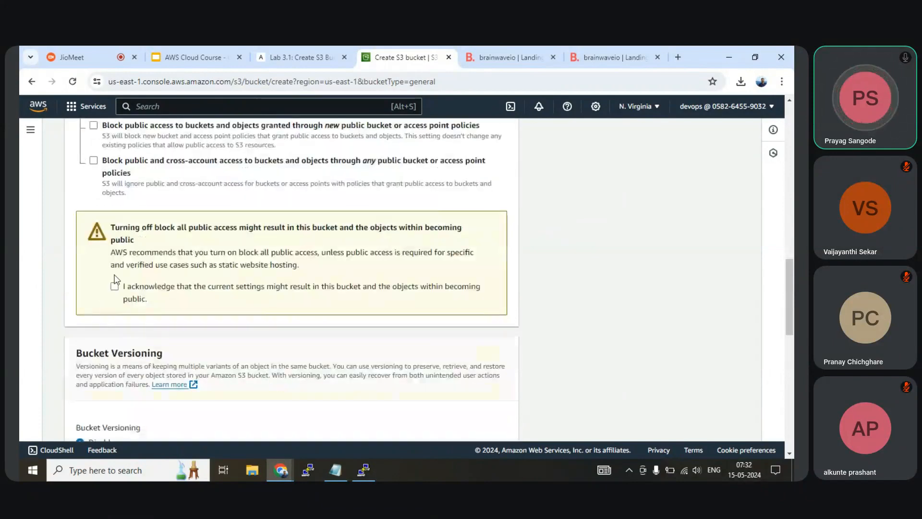
scroll(112, 267, "up", 1)
scroll(112, 266, "up", 3)
scroll(92, 317, "down", 2)
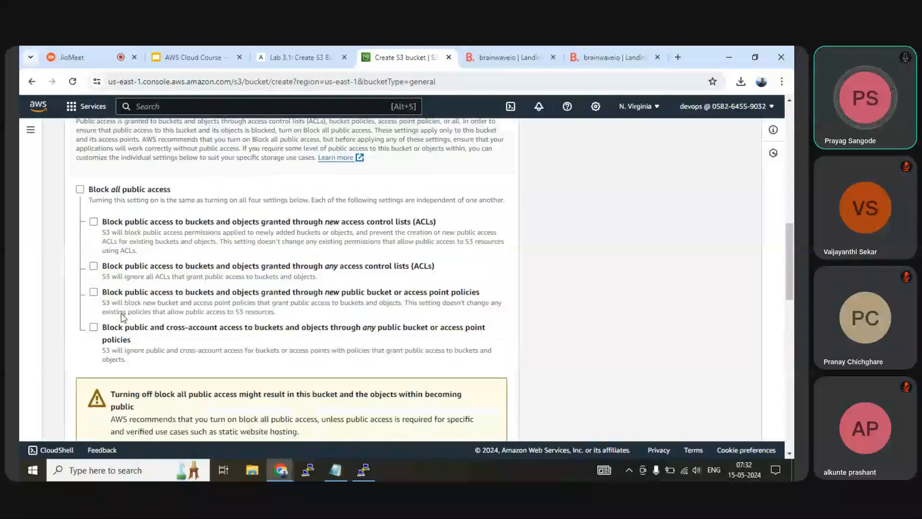
left_click(116, 343)
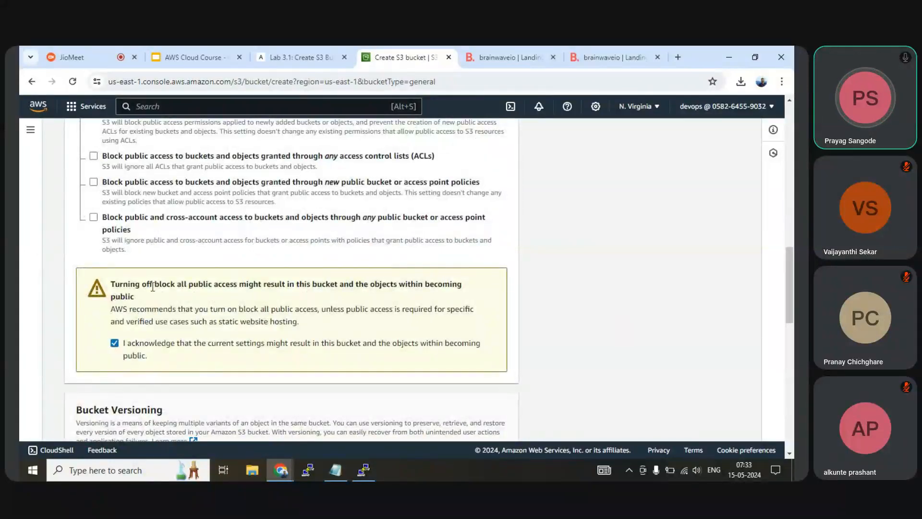
Step: Review the bucket creation form's Bucket Versioning, Tags, Default encryption and Bucket Key settings
scroll(174, 286, "down", 2)
scroll(174, 286, "down", 1)
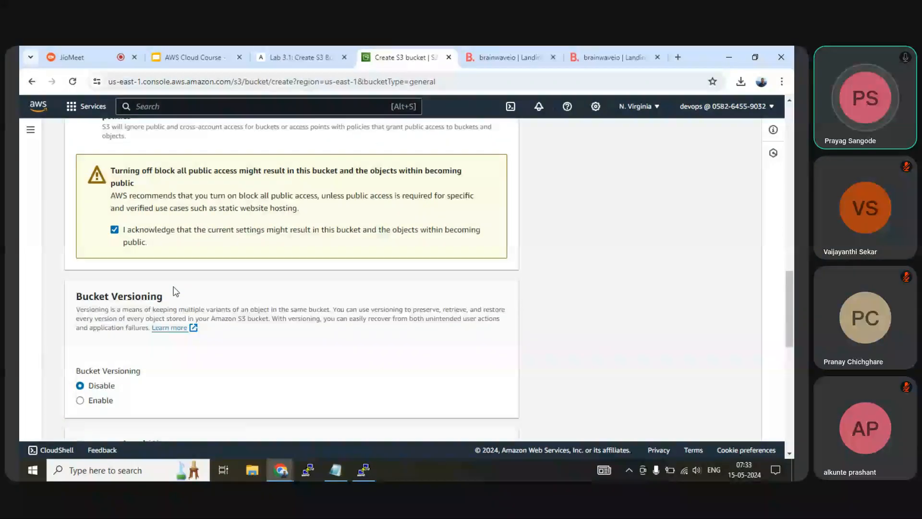
scroll(174, 291, "down", 1)
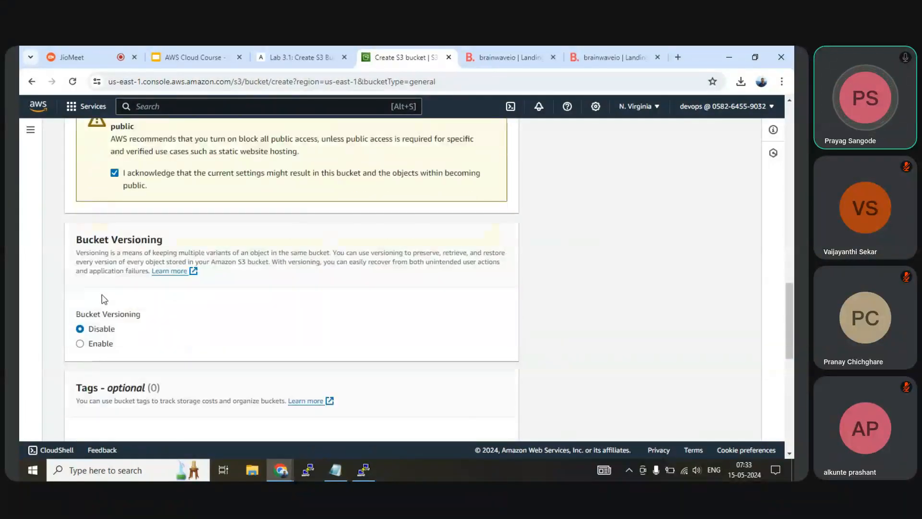
scroll(120, 314, "down", 5)
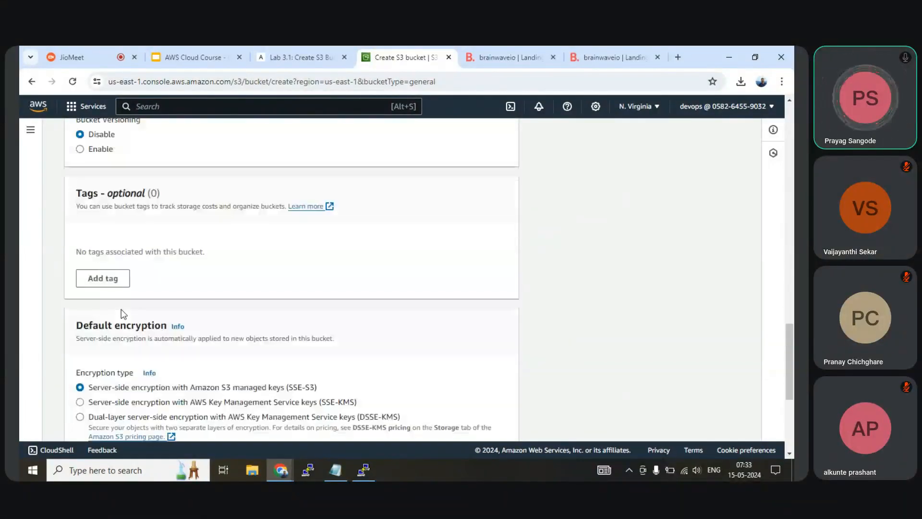
scroll(121, 313, "down", 1)
scroll(115, 257, "up", 2)
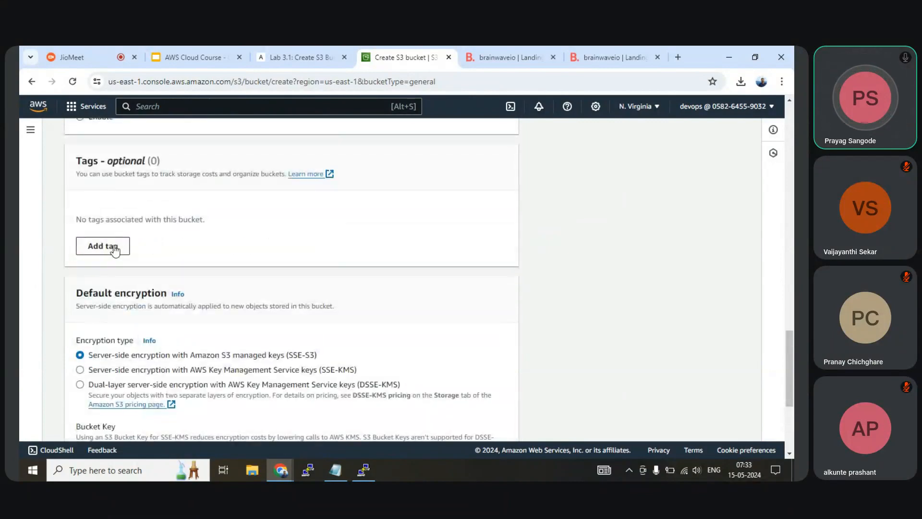
scroll(115, 250, "down", 1)
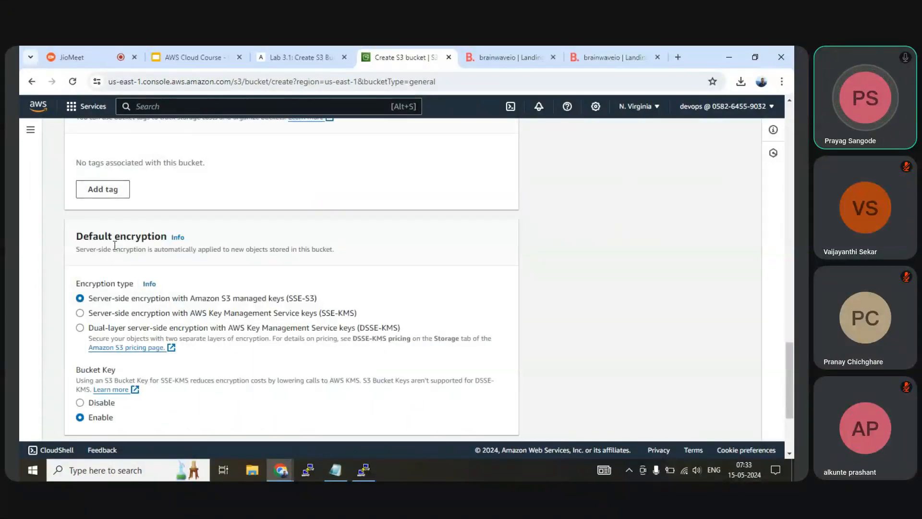
scroll(114, 245, "down", 2)
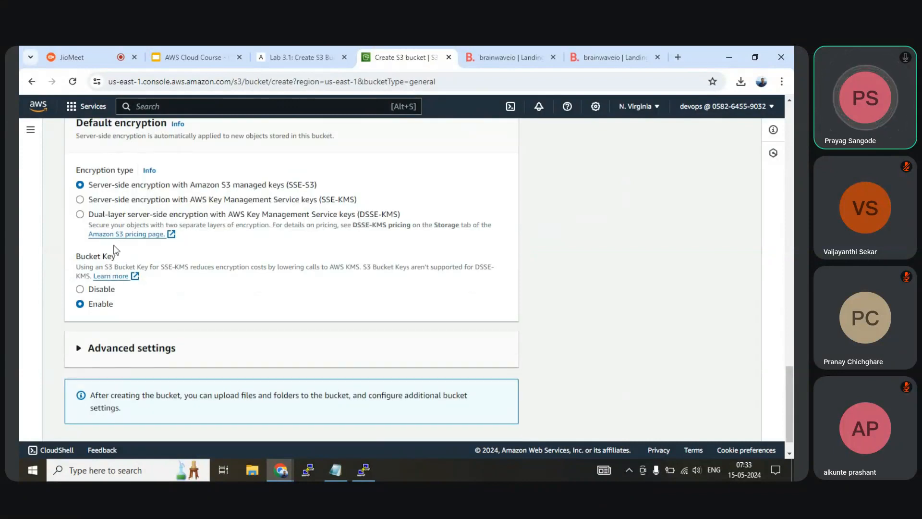
scroll(115, 249, "up", 2)
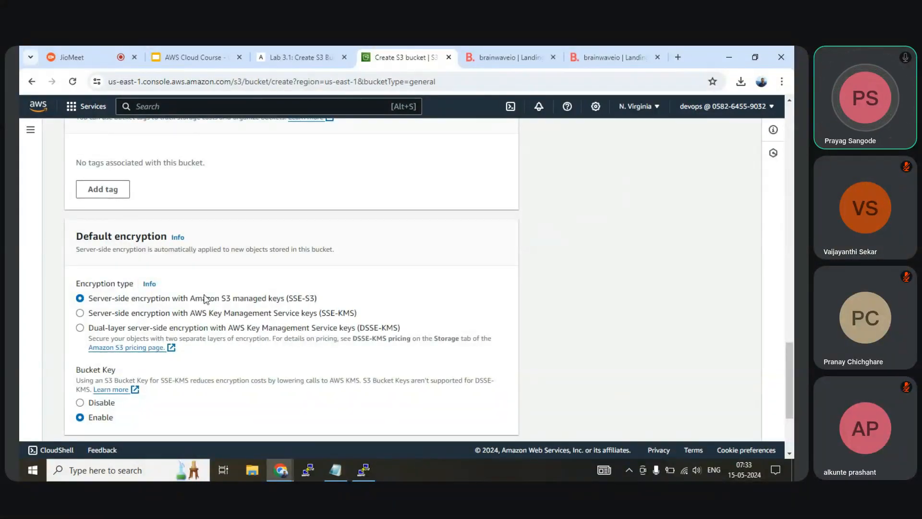
left_click_drag(188, 299, 281, 305)
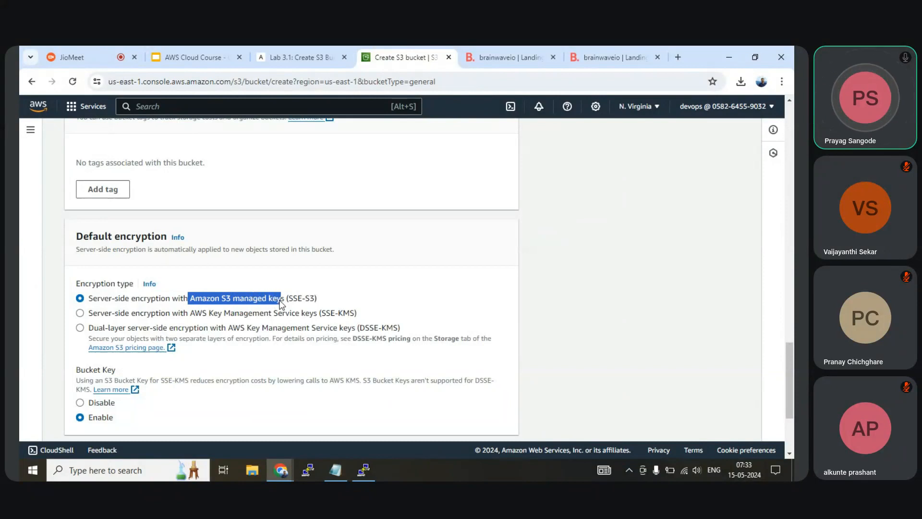
scroll(281, 305, "down", 3)
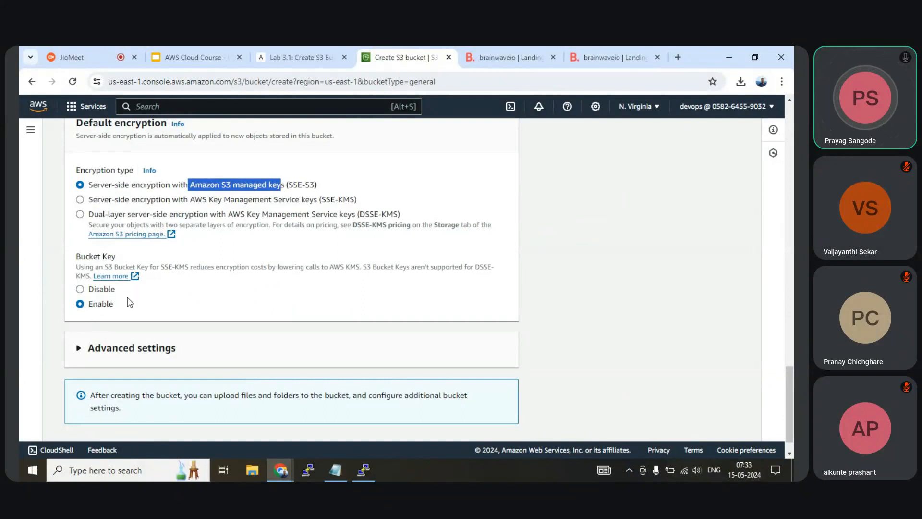
scroll(129, 302, "down", 1)
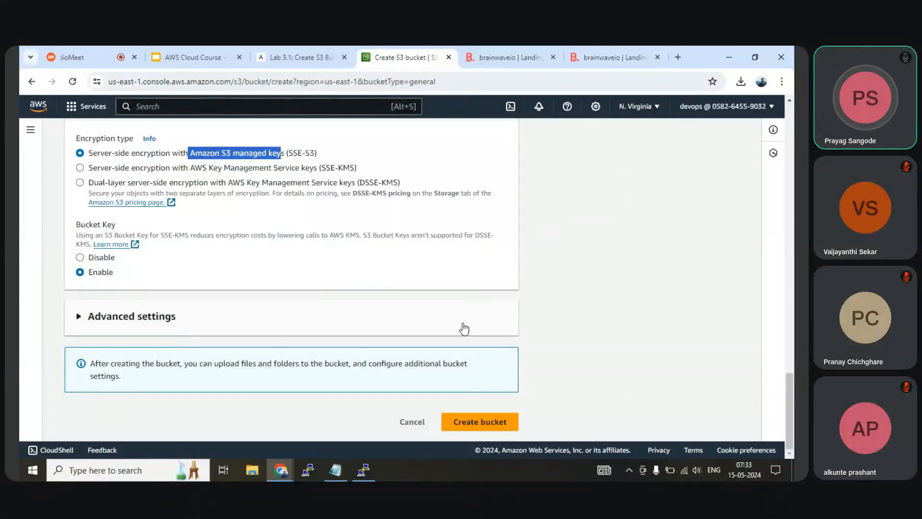
scroll(324, 314, "up", 4)
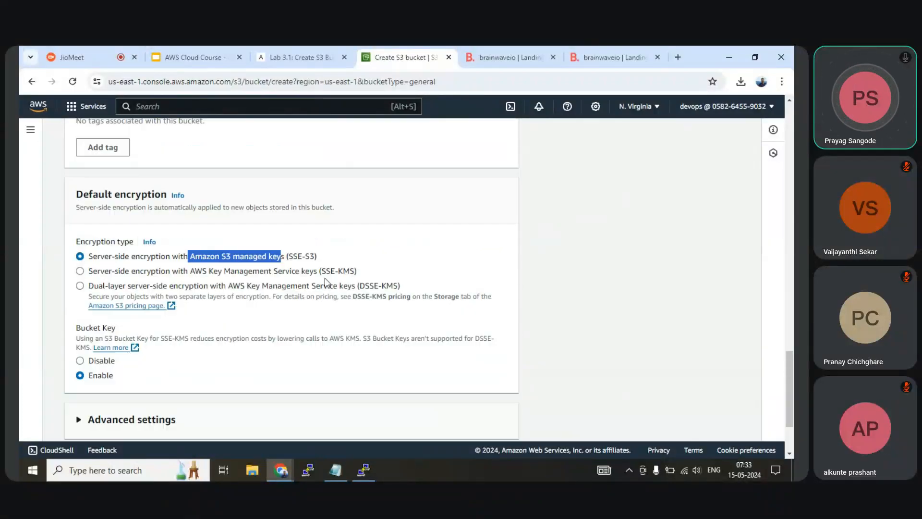
Step: Reread the Lab 3.1 guide from the object permissions section back to the instructions for creating the bucket with default options
left_click(309, 62)
scroll(334, 289, "down", 5)
scroll(335, 289, "down", 10)
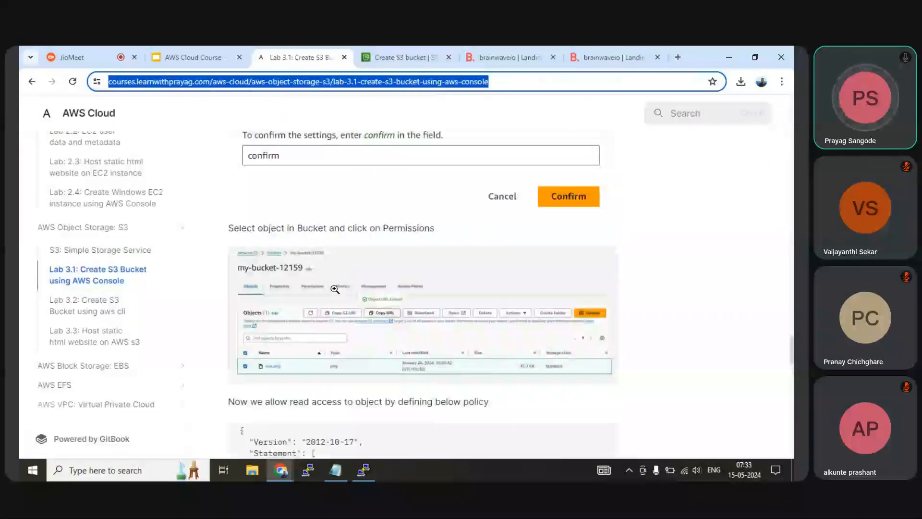
scroll(335, 289, "up", 5)
scroll(335, 289, "down", 5)
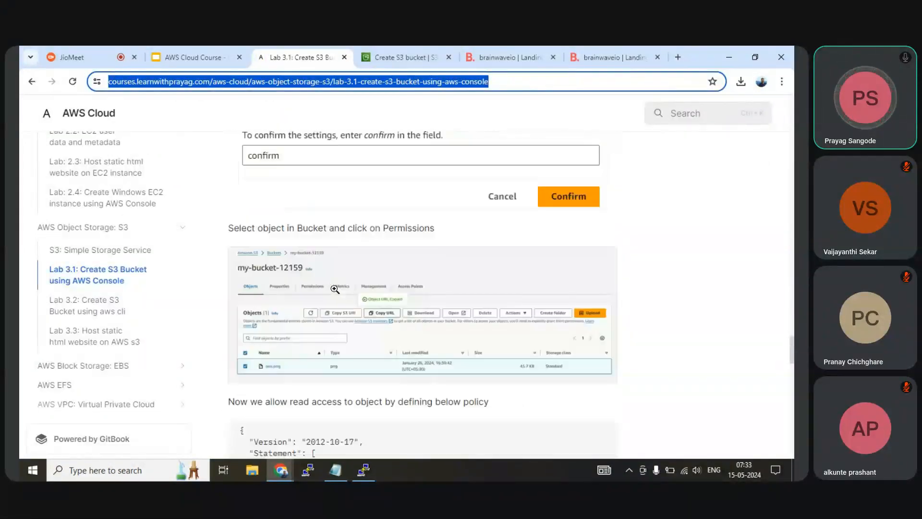
scroll(334, 289, "up", 10)
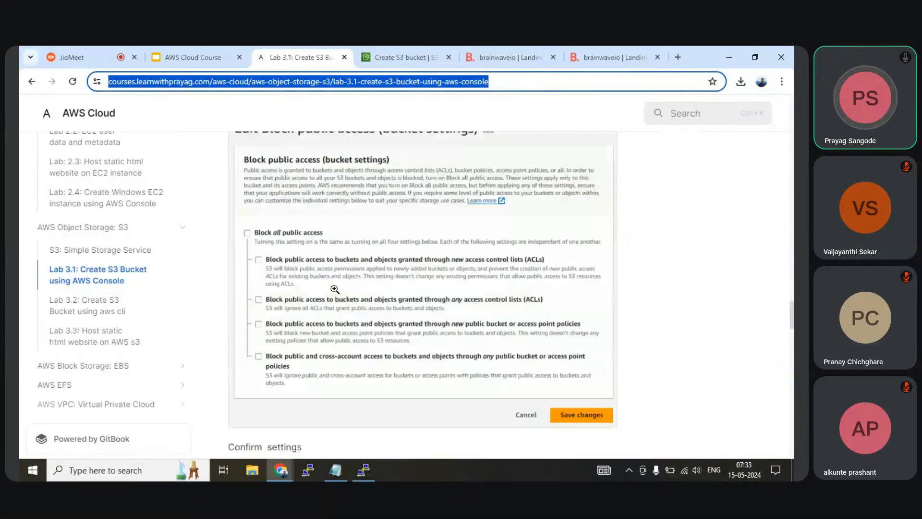
scroll(335, 289, "up", 18)
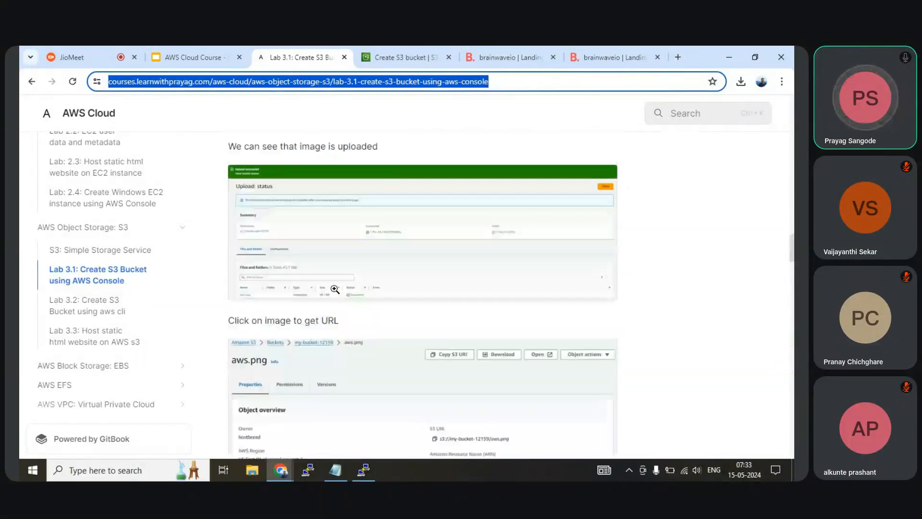
scroll(335, 288, "up", 12)
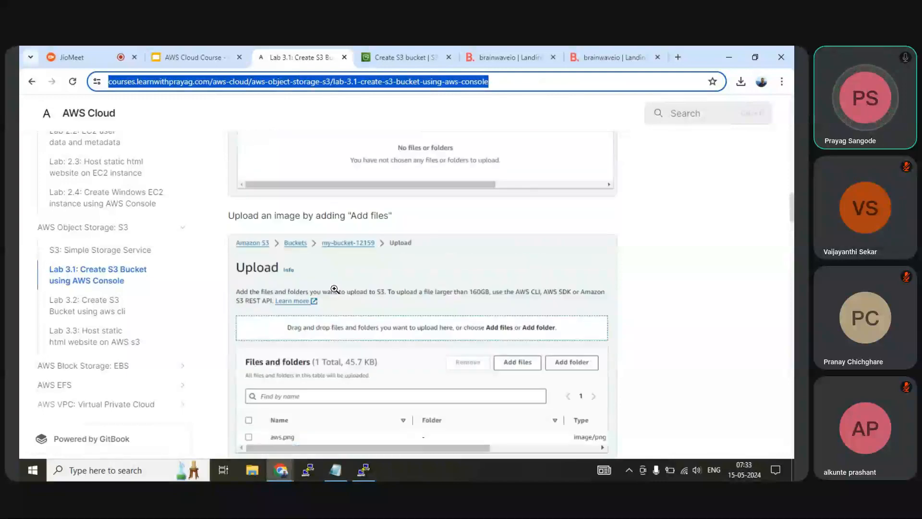
scroll(334, 289, "up", 12)
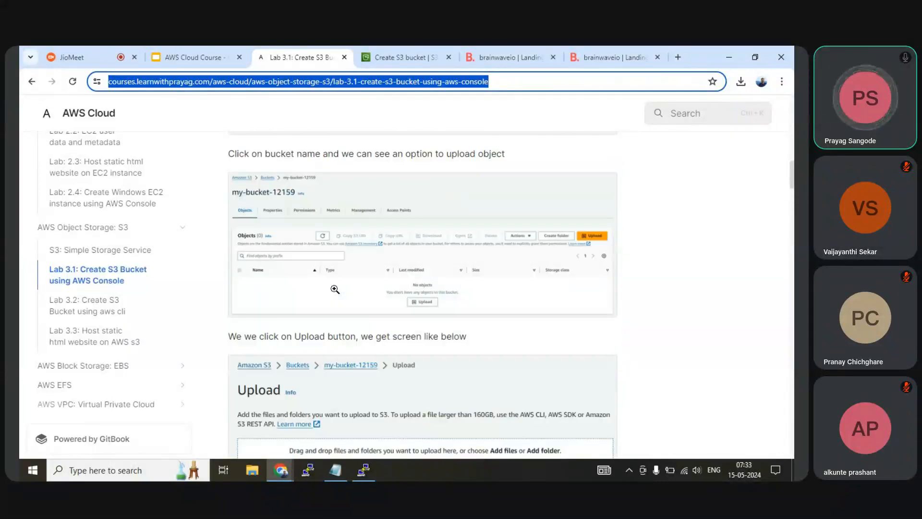
scroll(335, 288, "up", 3)
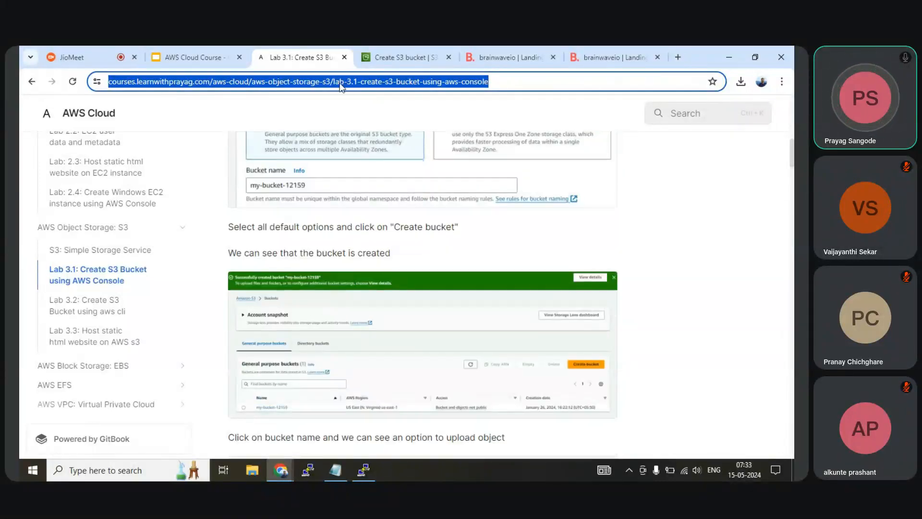
Step: Create the S3 bucket from the completed form and open my-bucket-191591 from the bucket list
left_click(212, 60)
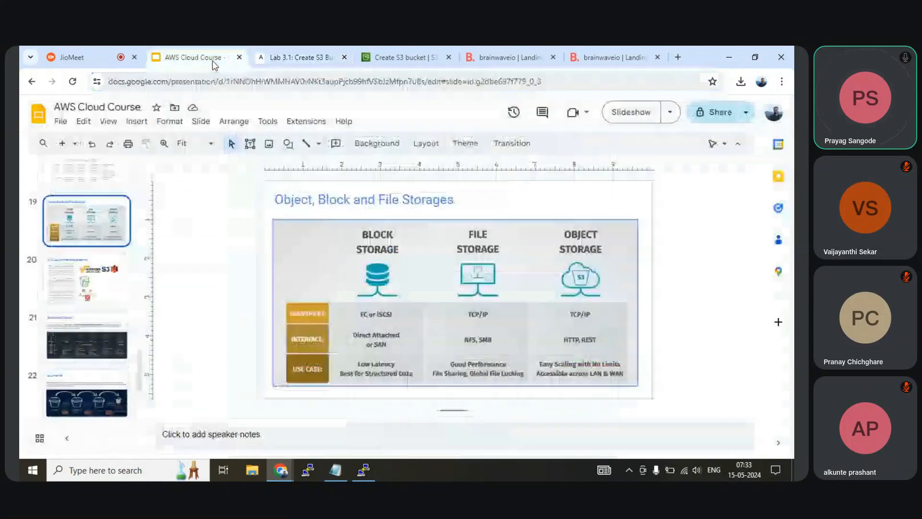
left_click(429, 63)
scroll(287, 297, "down", 3)
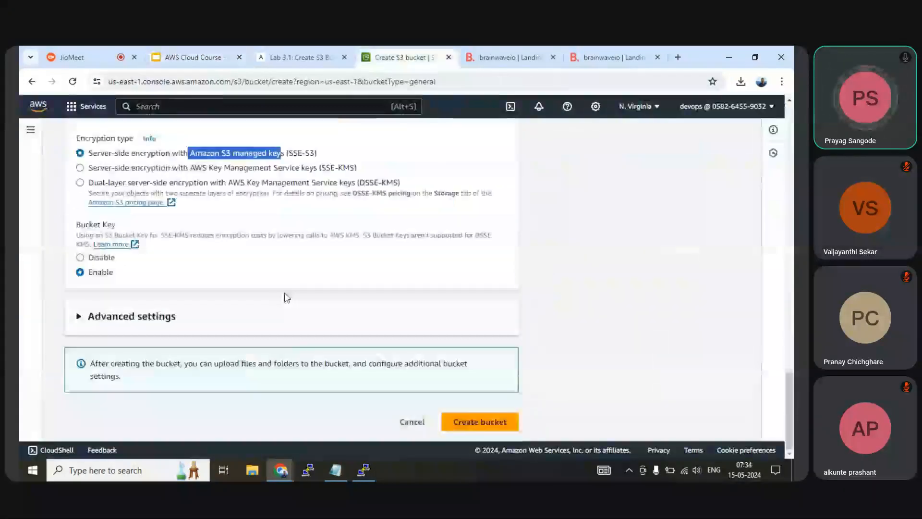
left_click(473, 421)
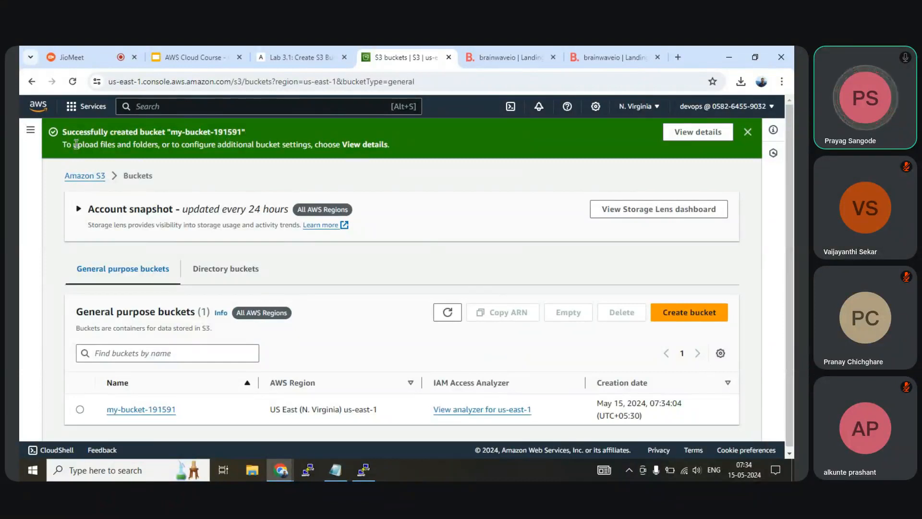
left_click_drag(134, 144, 384, 148)
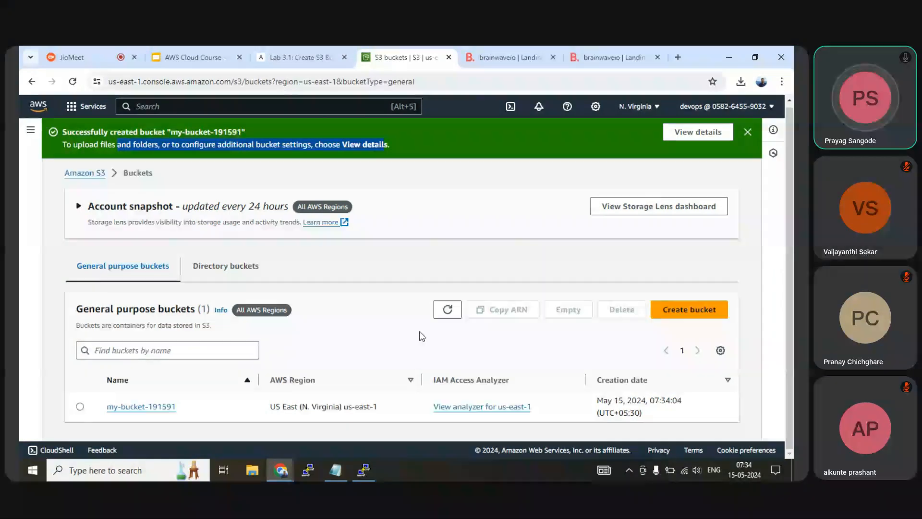
left_click(142, 408)
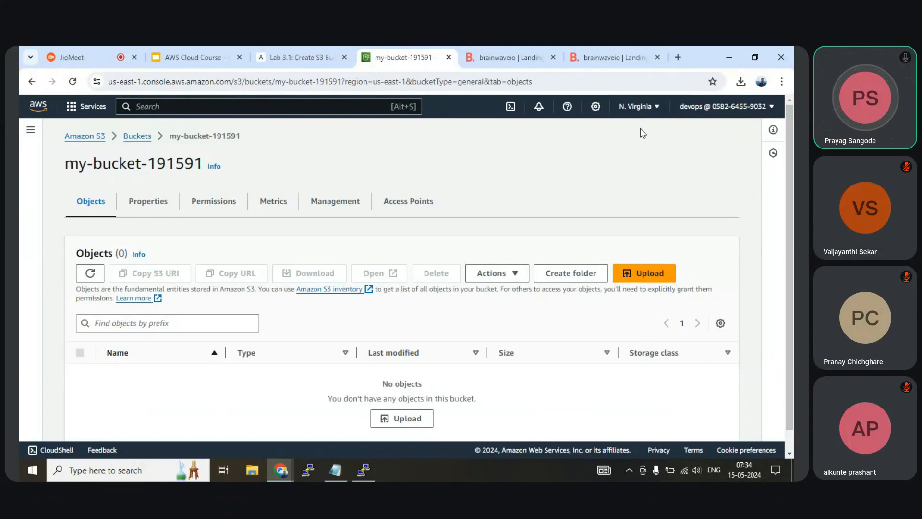
Step: Search Google for "aws image" in a new browser tab and save the aws.amazon.com logo to the Desktop as PNG aws_logo_smile_1200x630
left_click(678, 58)
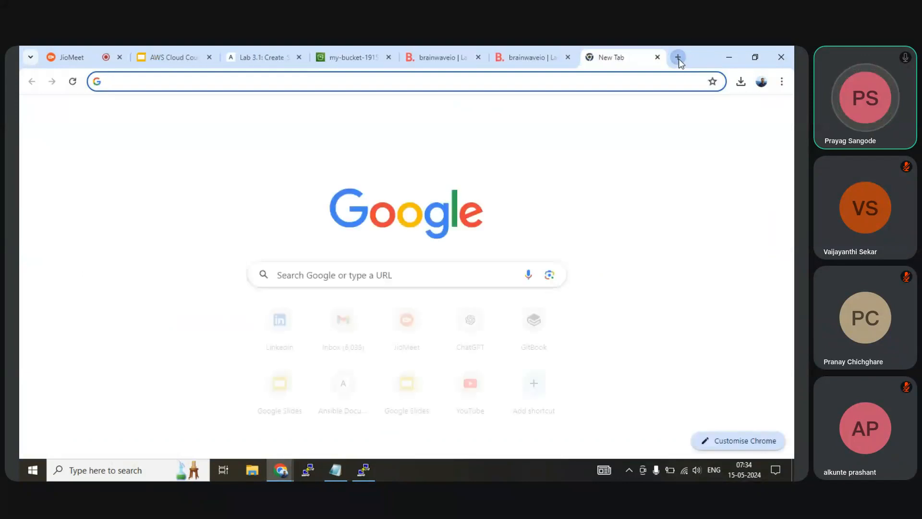
type("aws image")
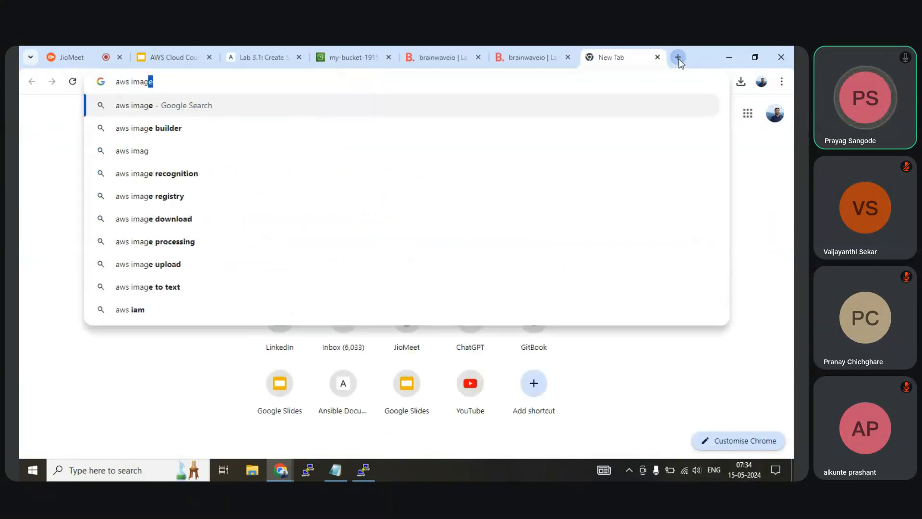
key("Return")
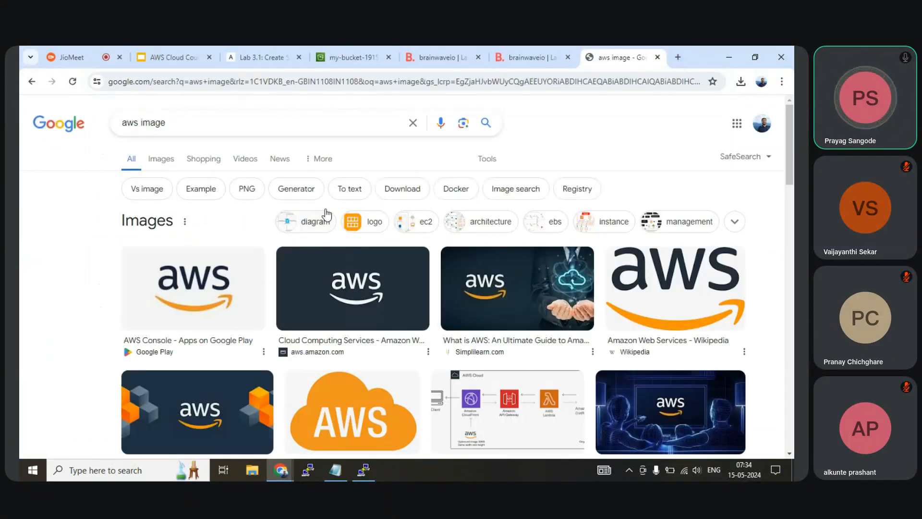
left_click(358, 297)
right_click(603, 294)
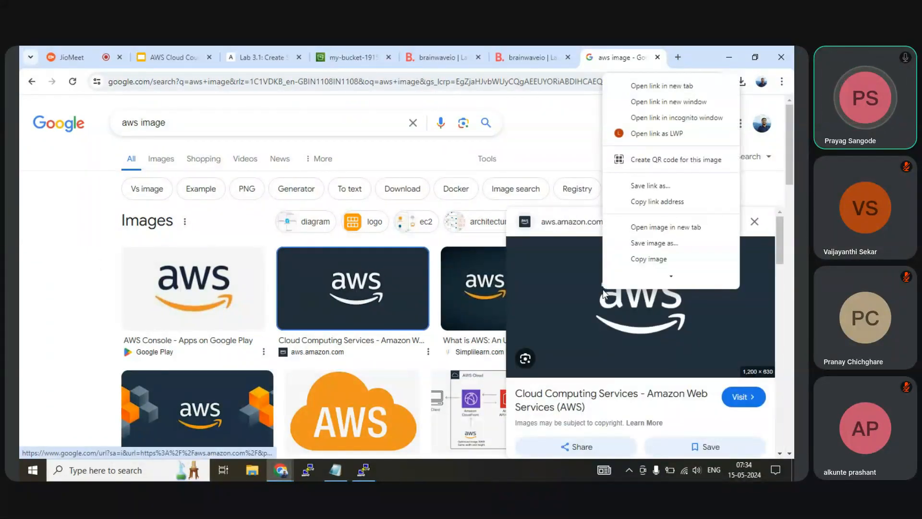
left_click(639, 244)
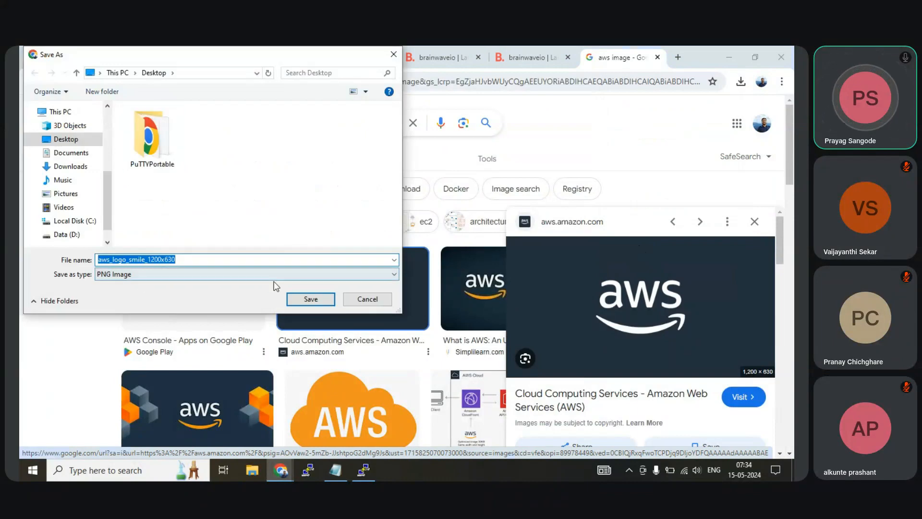
left_click(309, 298)
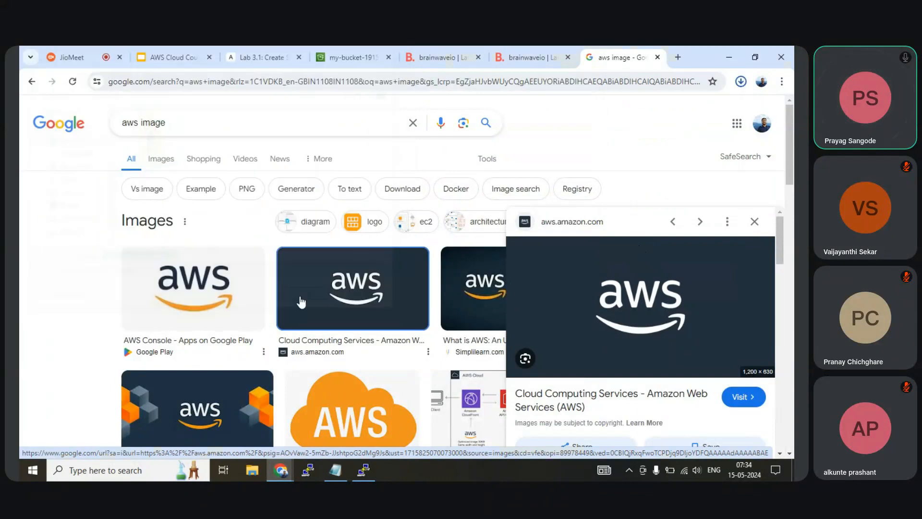
left_click(657, 57)
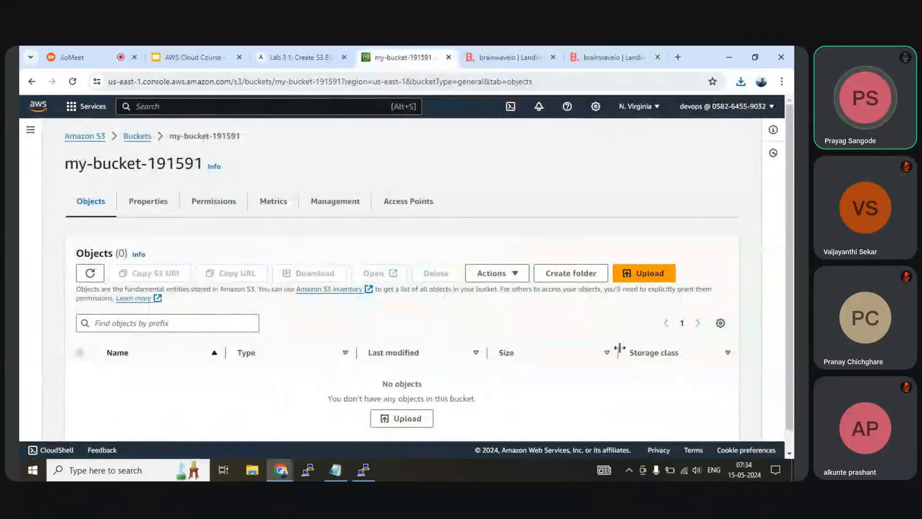
Step: Start an upload to my-bucket-191591 and add aws_logo_smile_1200x630.png from the Desktop, reviewing the destination settings
left_click(633, 277)
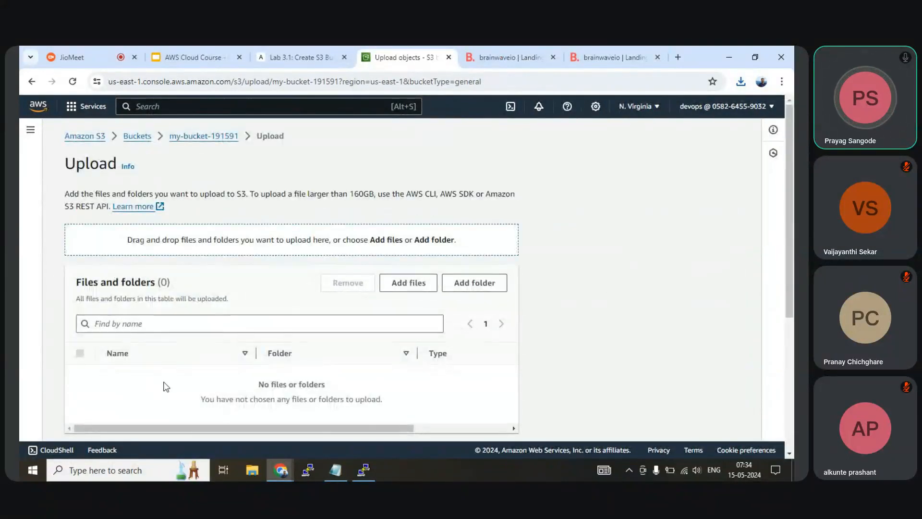
left_click(403, 286)
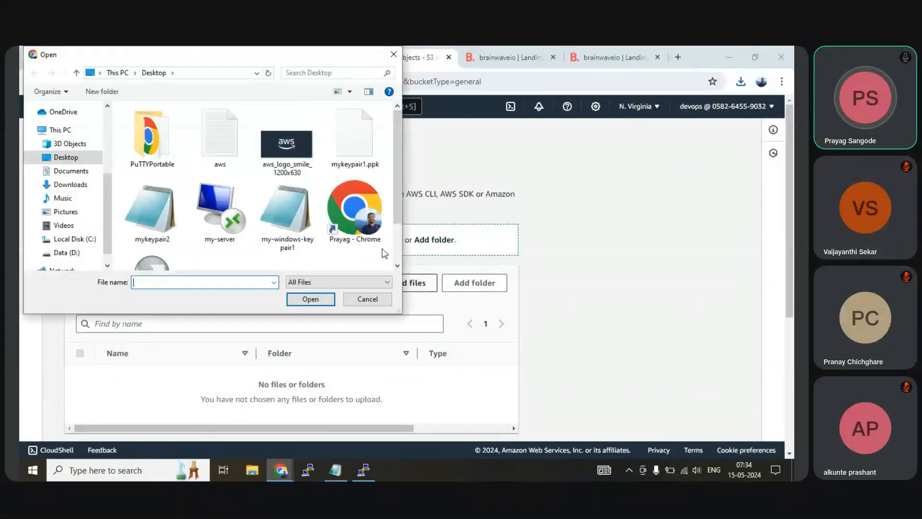
left_click(291, 166)
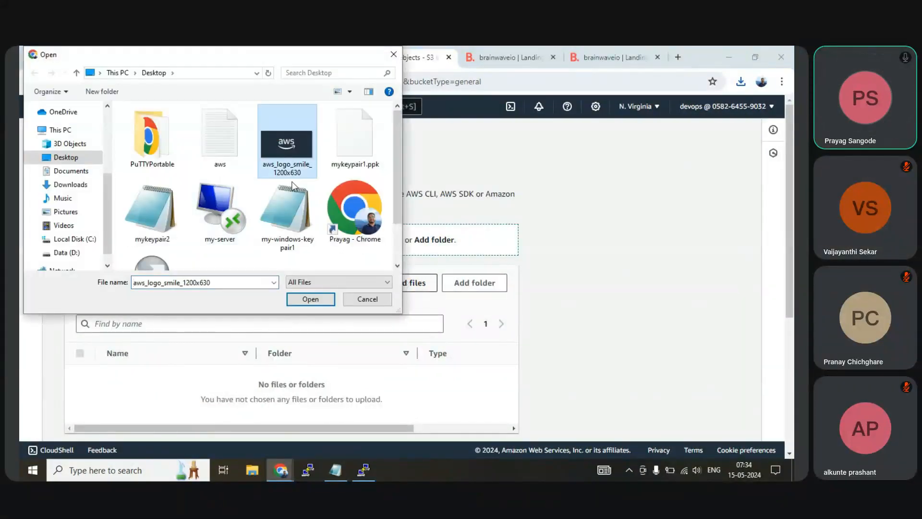
left_click(310, 299)
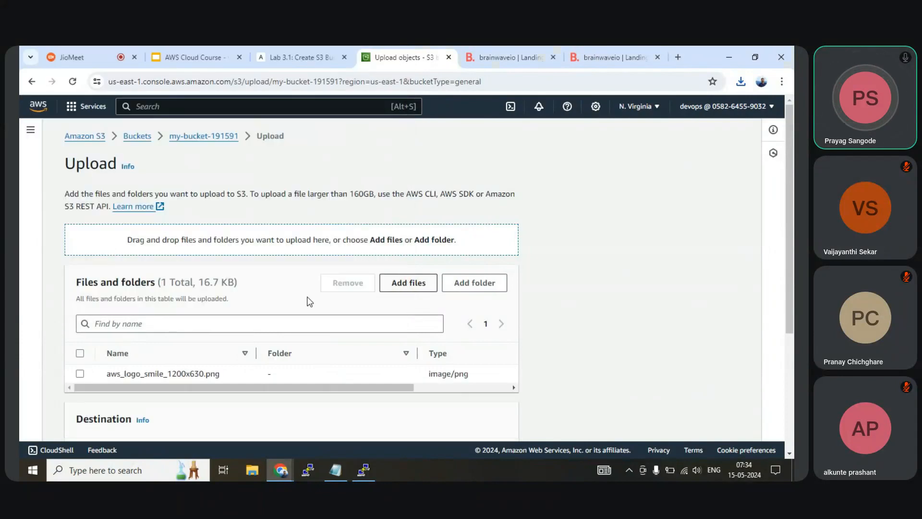
scroll(310, 302, "down", 2)
scroll(310, 300, "down", 2)
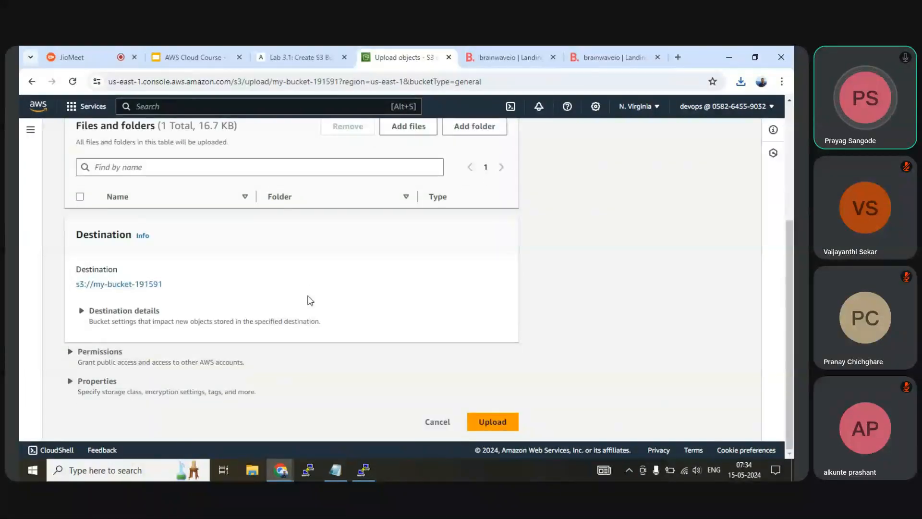
scroll(310, 300, "up", 3)
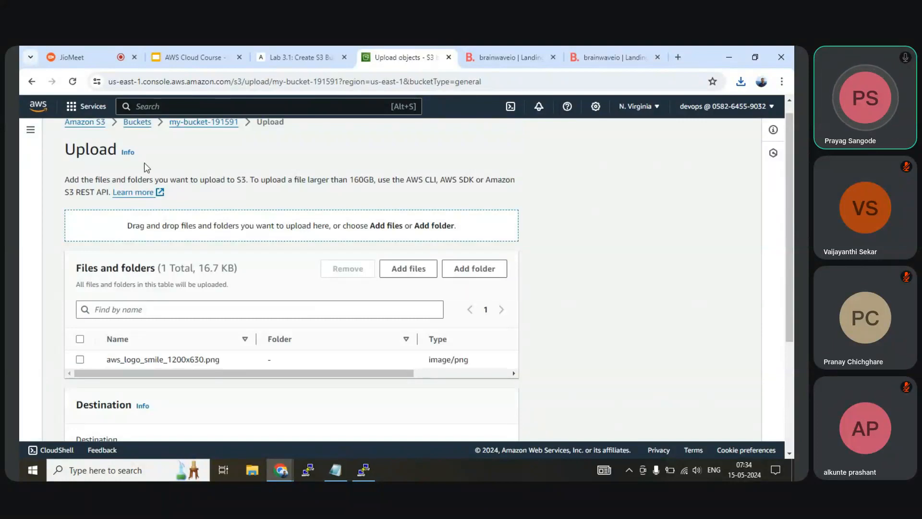
Step: Check the upload section of the Lab 3.1 guide and upload the added image to the bucket, closing the upload status page
left_click(293, 57)
scroll(338, 322, "down", 10)
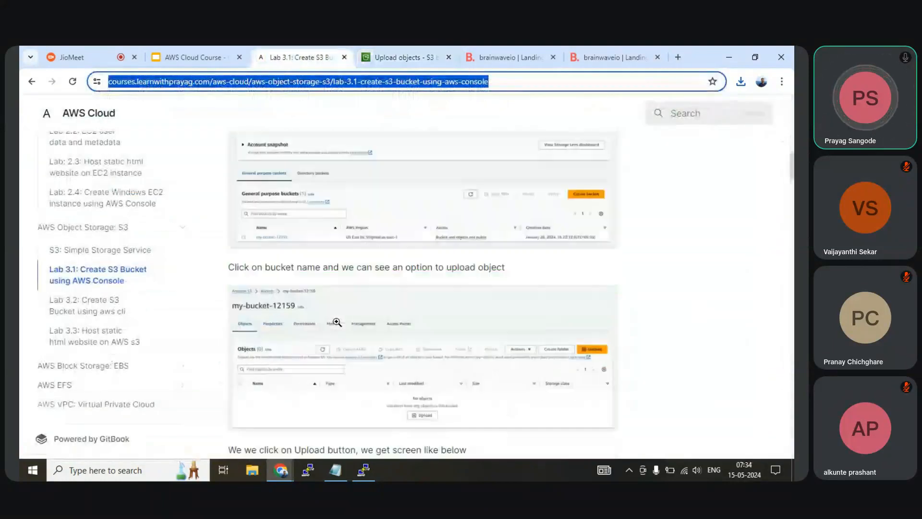
scroll(338, 322, "down", 8)
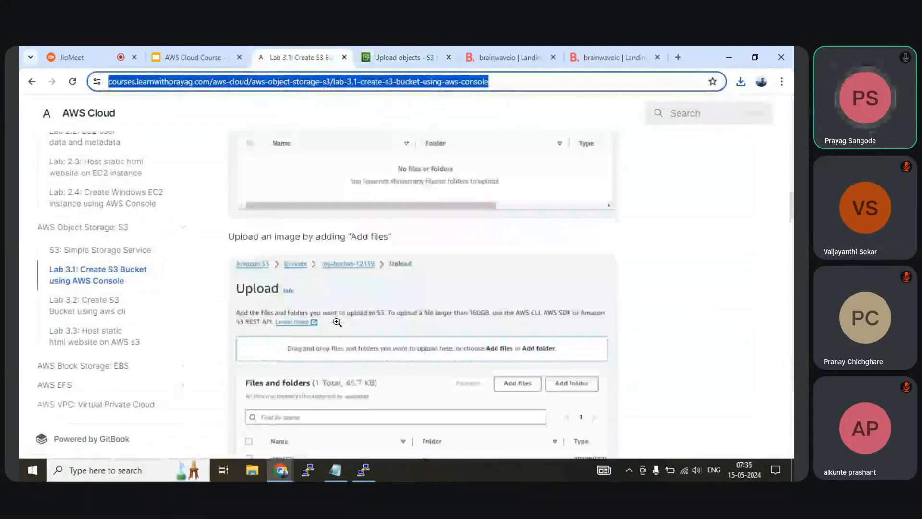
scroll(338, 321, "down", 3)
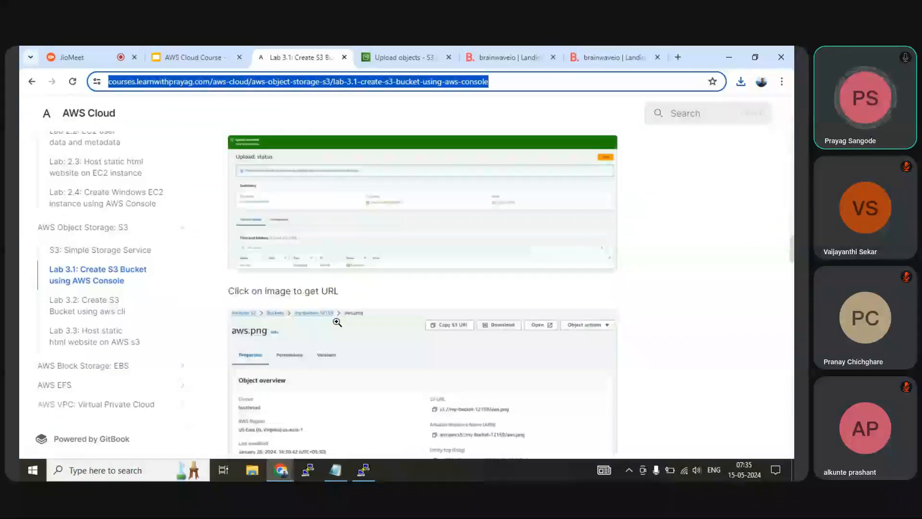
left_click(412, 57)
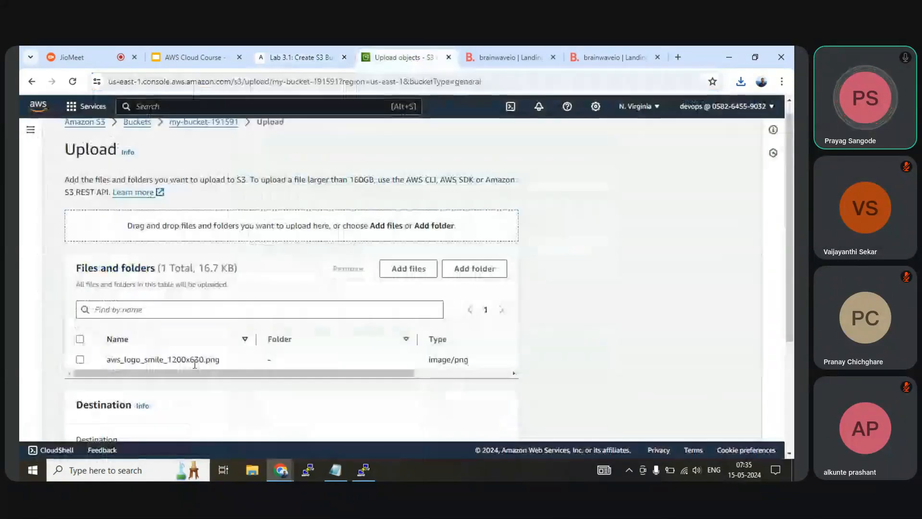
scroll(305, 356, "down", 4)
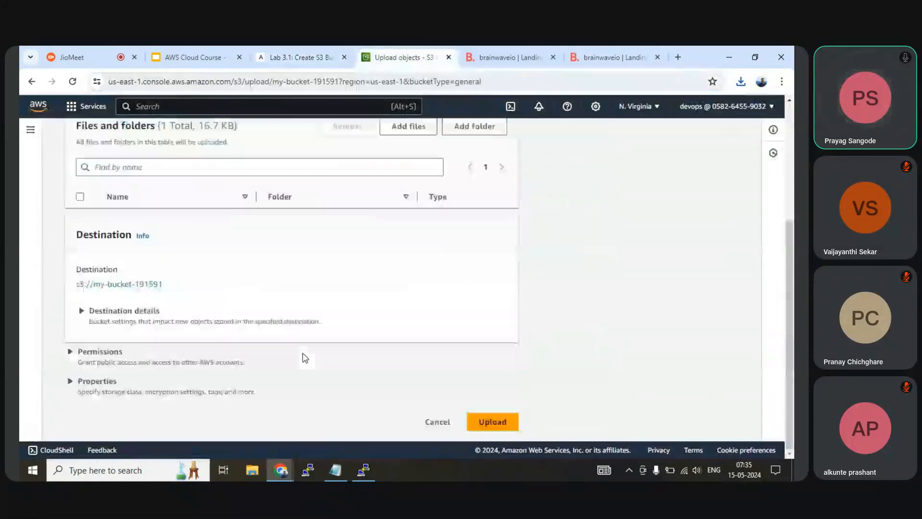
left_click(483, 422)
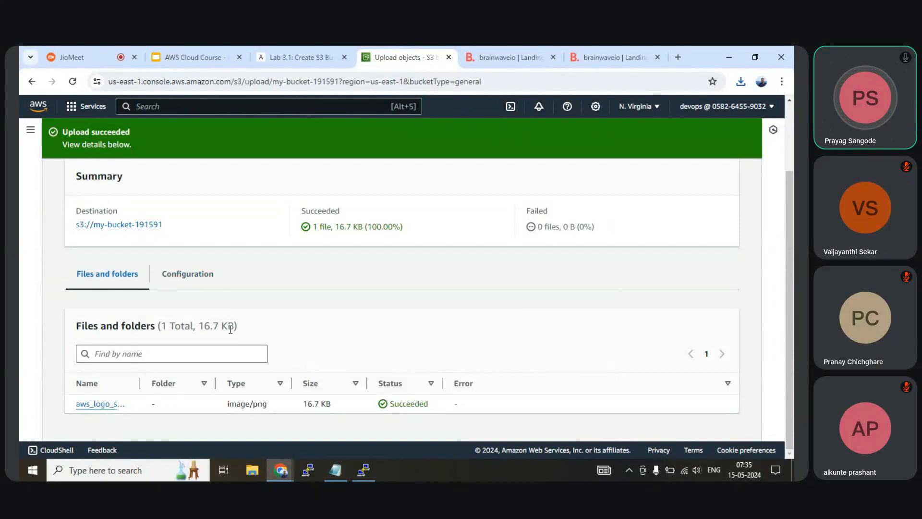
scroll(231, 329, "up", 2)
left_click(714, 182)
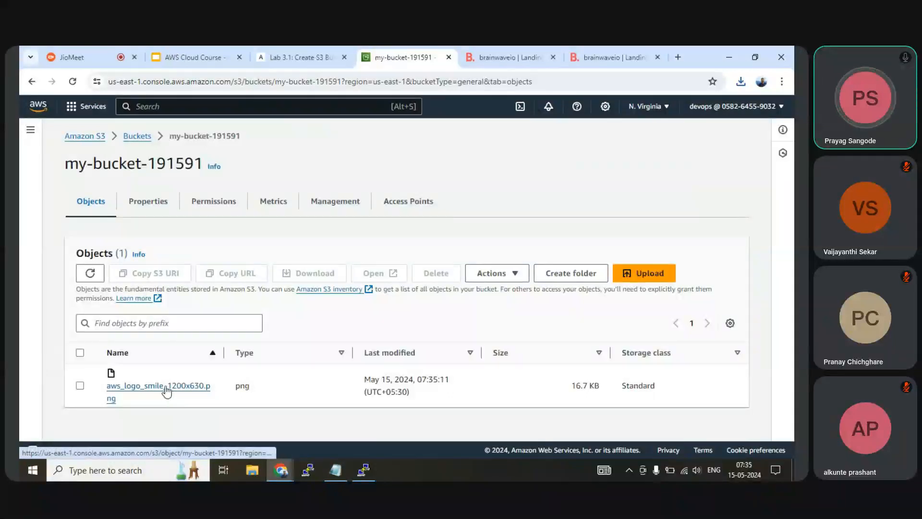
Step: Open the details of aws_logo_smile_1200x630.png and test its Object URL in a new browser tab, examining the response
left_click(167, 390)
scroll(171, 367, "down", 2)
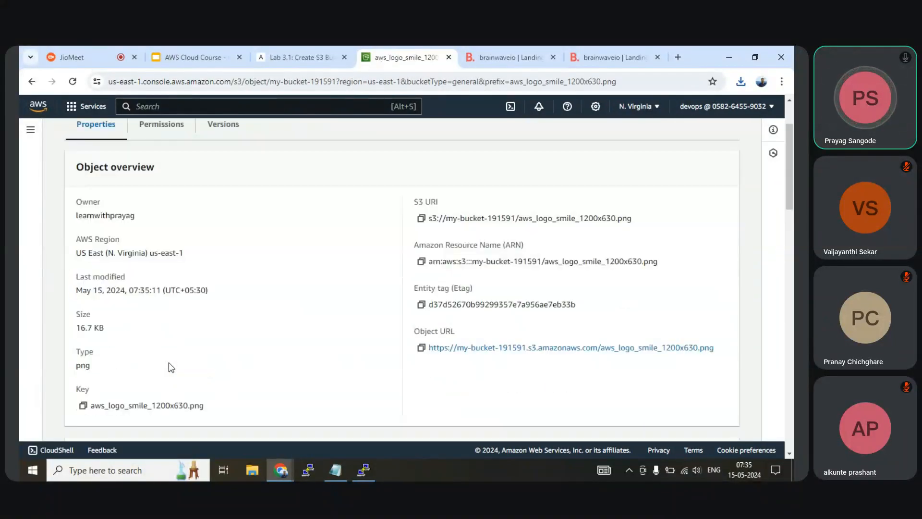
scroll(168, 367, "down", 1)
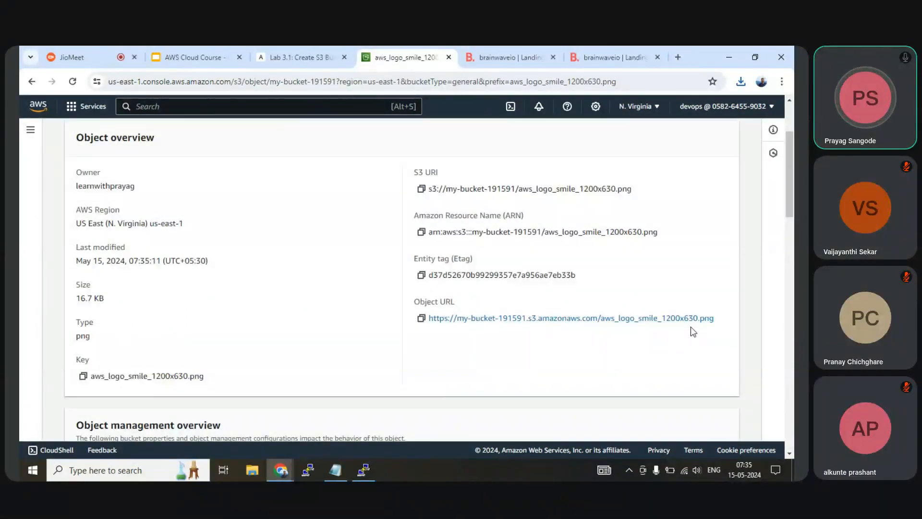
right_click(587, 319)
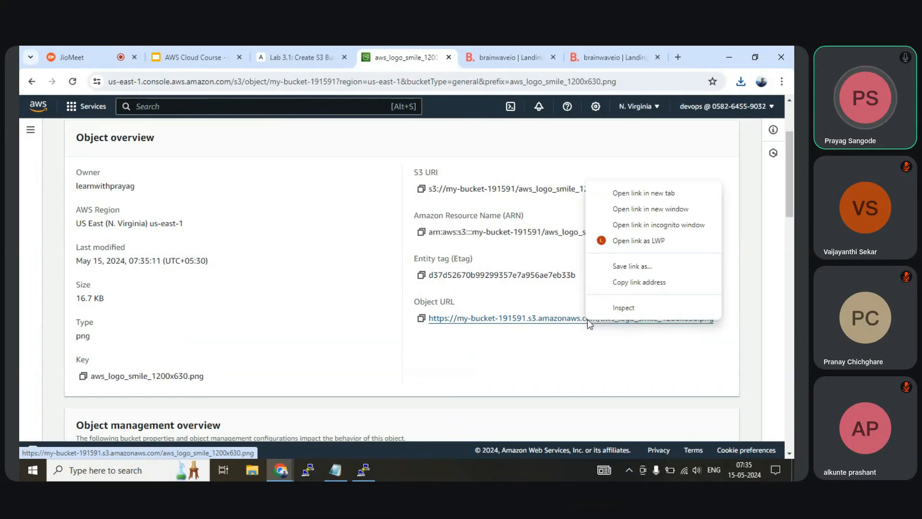
left_click(619, 193)
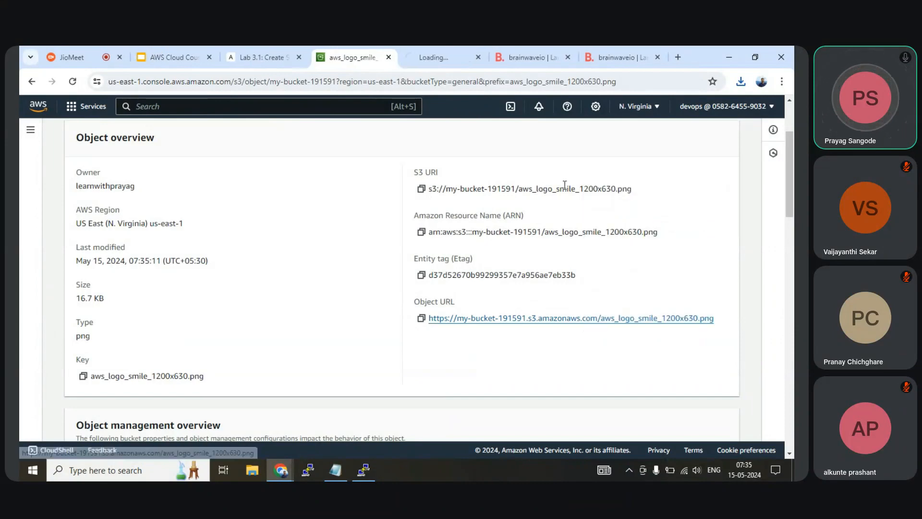
left_click(427, 62)
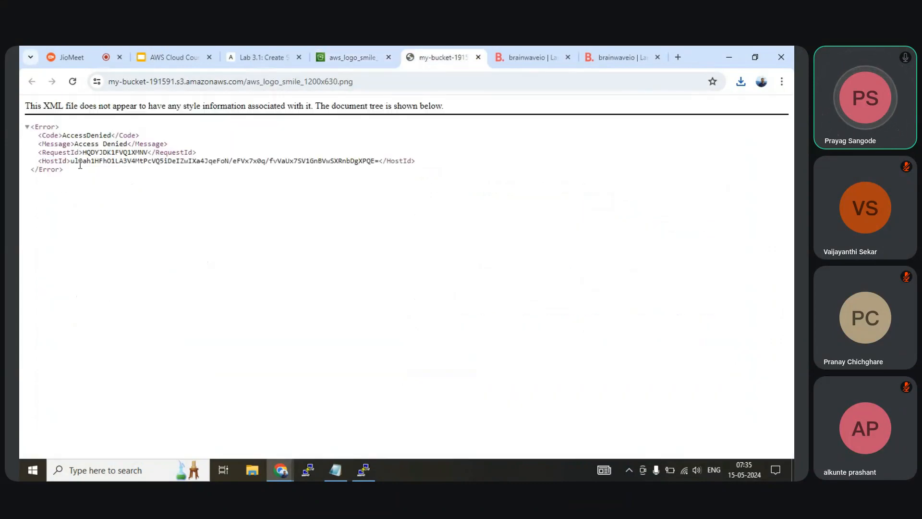
left_click_drag(71, 174, 20, 100)
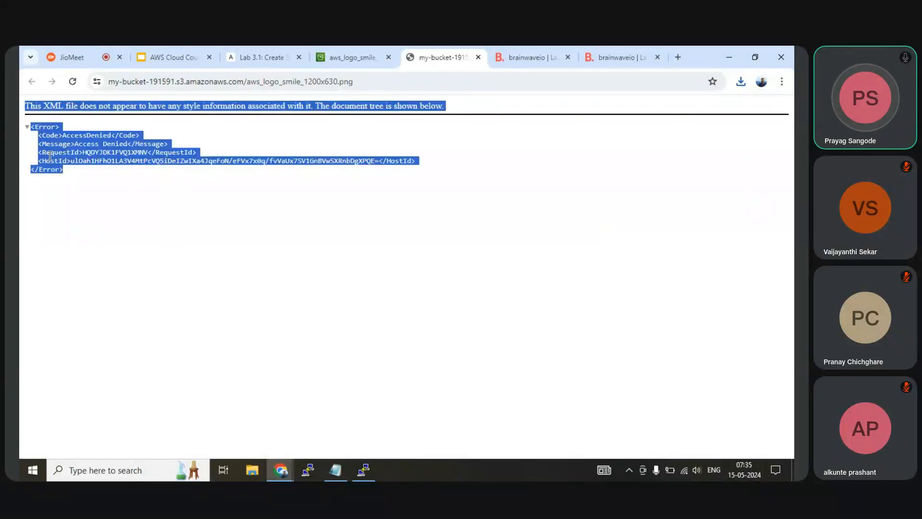
left_click(65, 181)
left_click_drag(42, 177, 28, 127)
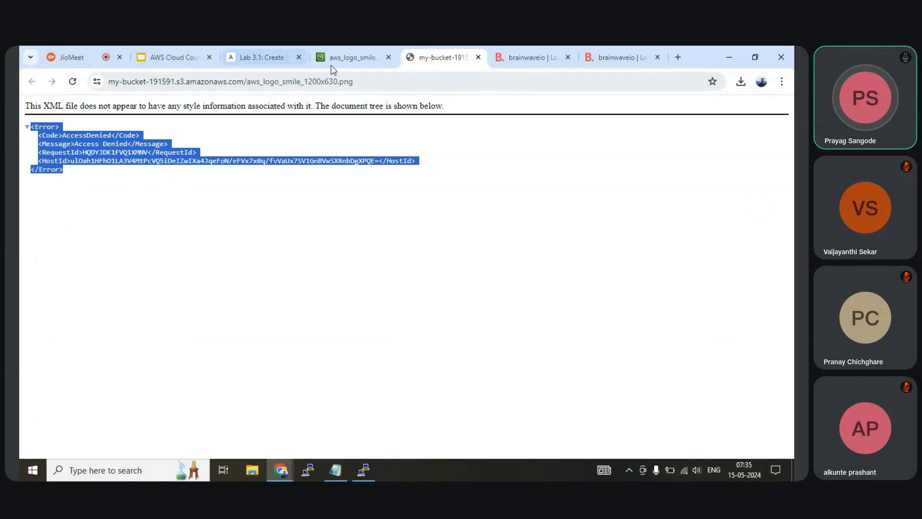
Step: Examine the access control list of aws_logo_smile_1200x630.png and the permissions of my-bucket-191591
left_click(345, 54)
scroll(320, 286, "up", 3)
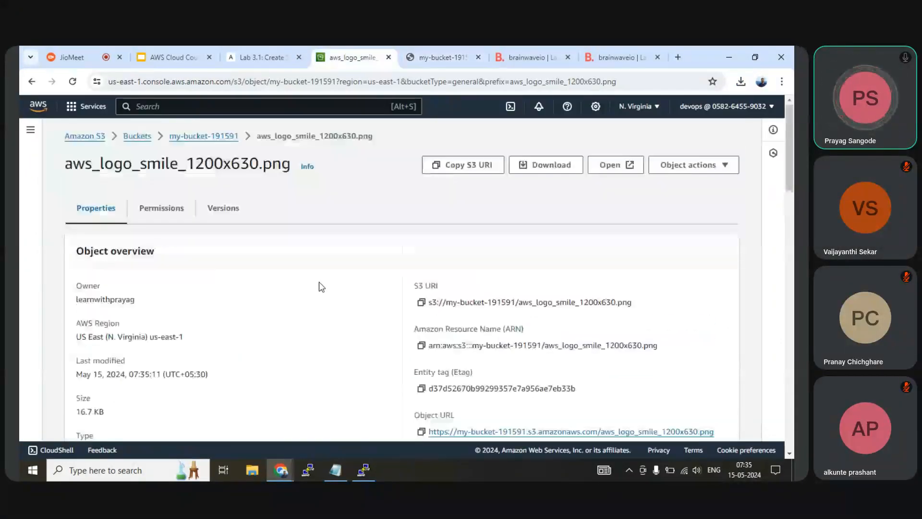
left_click(168, 213)
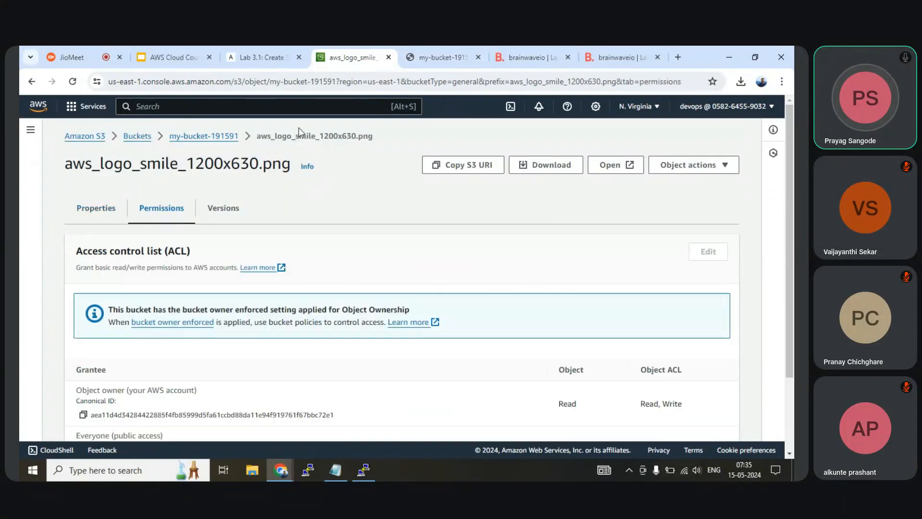
left_click(198, 136)
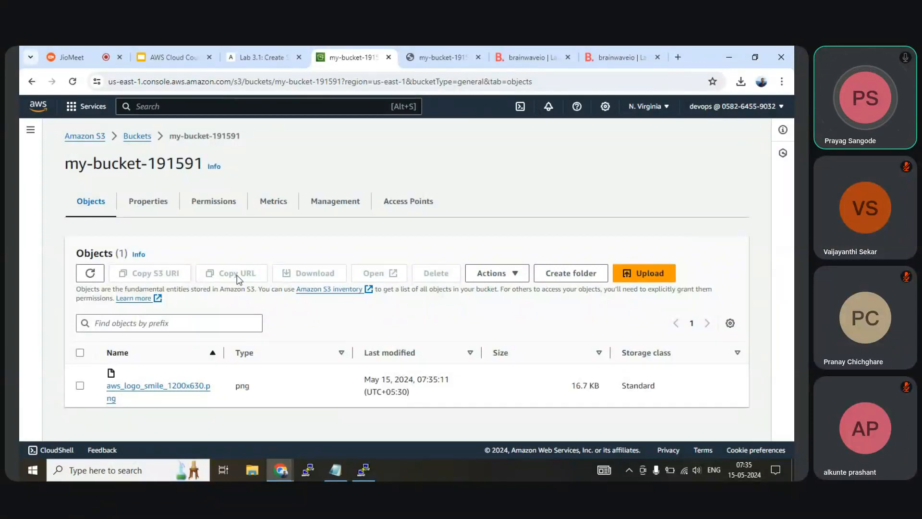
left_click(219, 204)
Step: Return to the bucket list by way of the Amazon S3 home page and reopen my-bucket-191591
left_click(141, 137)
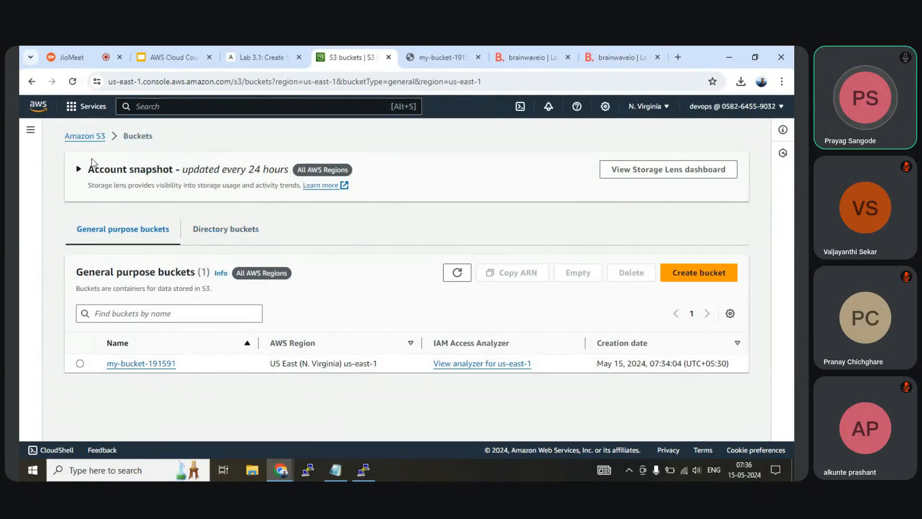
left_click(85, 139)
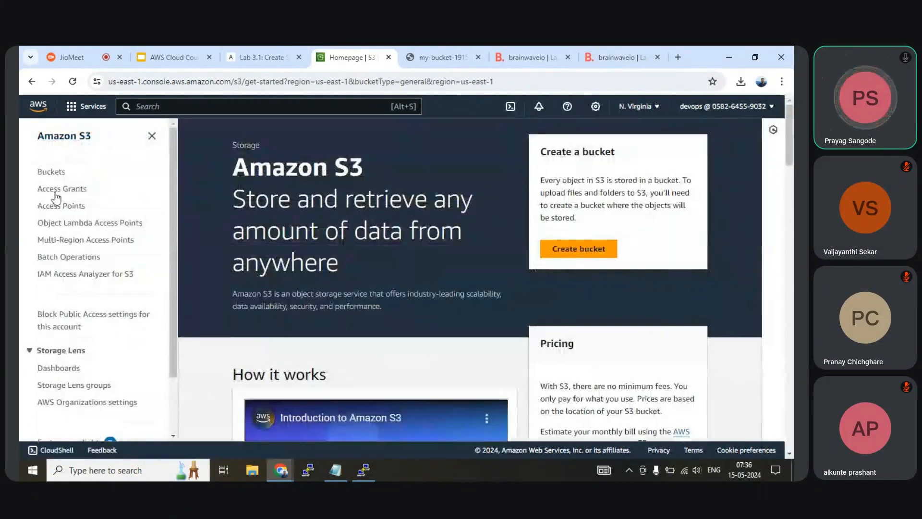
left_click(52, 174)
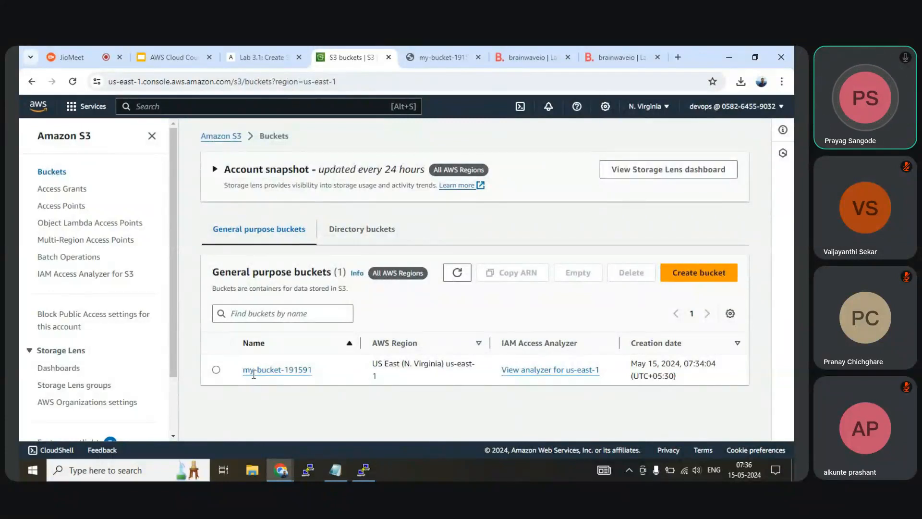
left_click(217, 370)
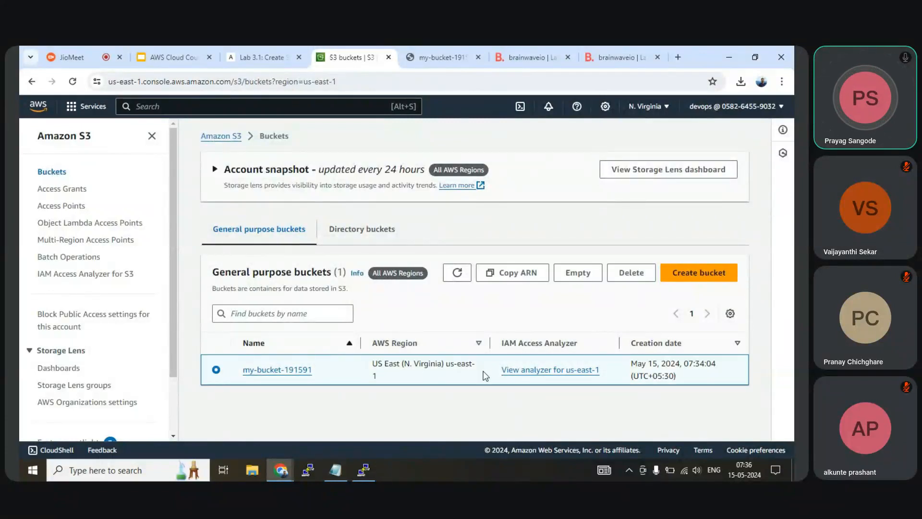
left_click(288, 370)
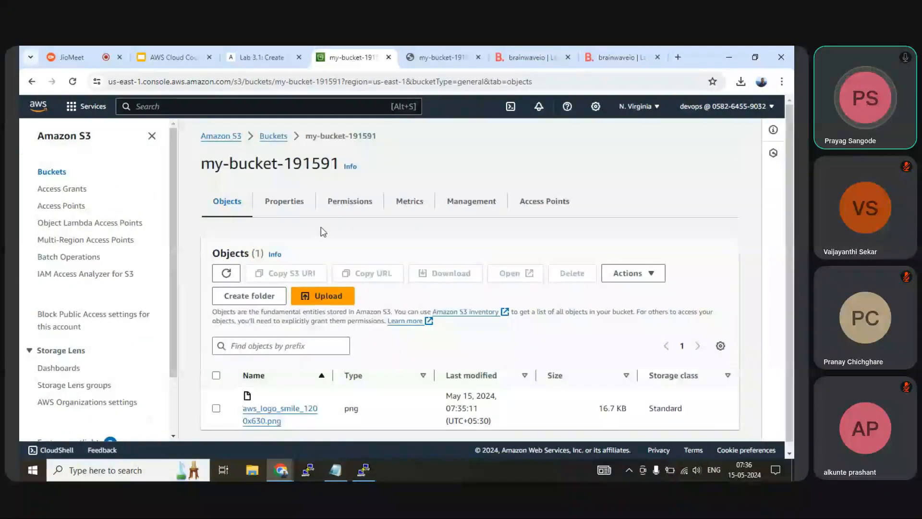
Step: Open the permissions of aws_logo_smile_1200x630.png from the bucket's objects and review its access control list
left_click(356, 201)
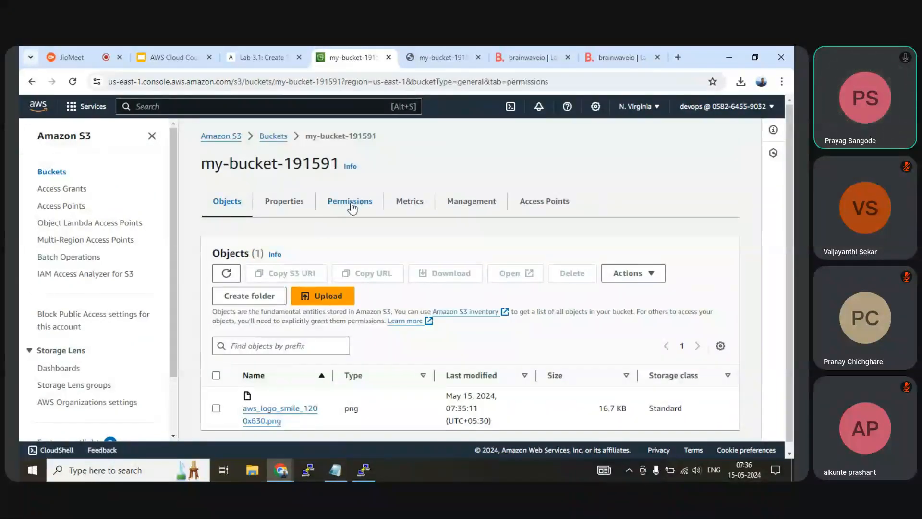
left_click(234, 206)
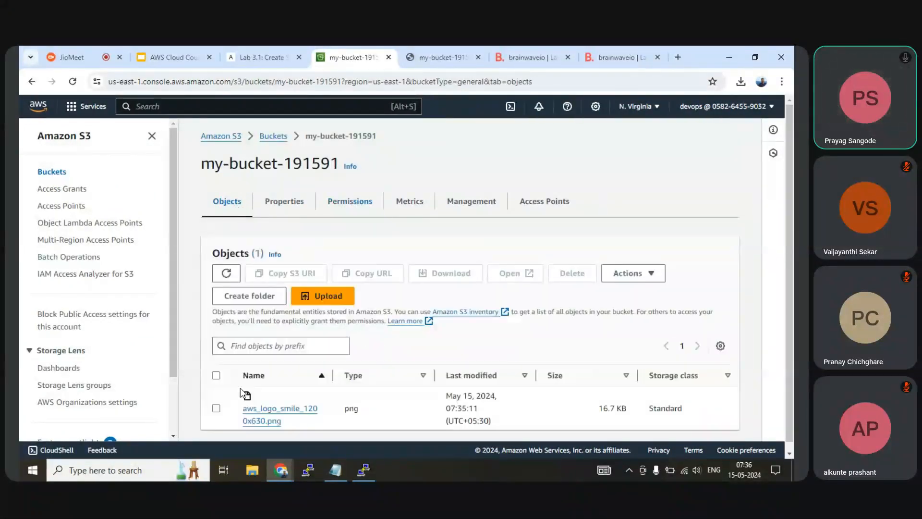
left_click(262, 416)
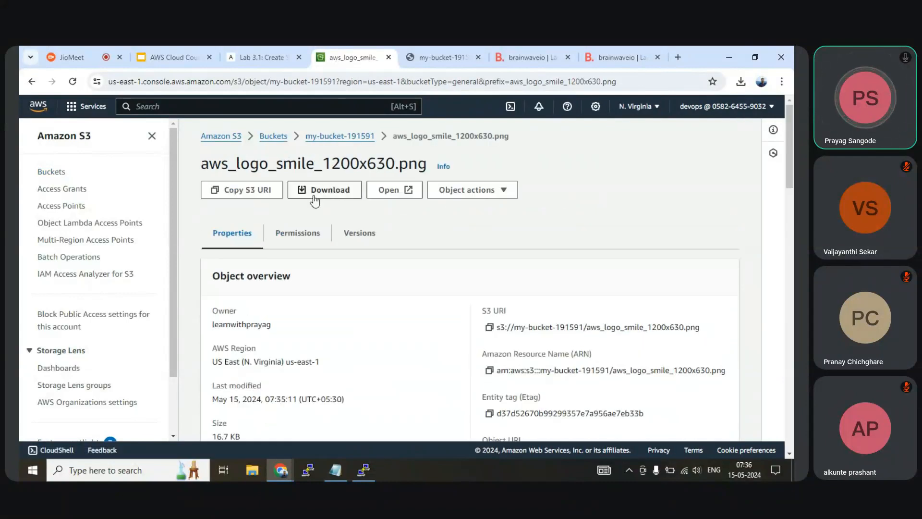
left_click(294, 240)
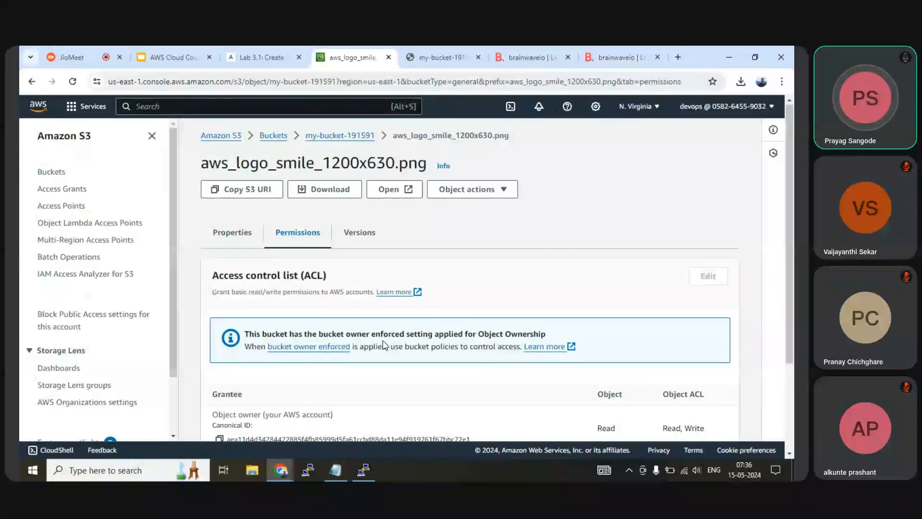
scroll(384, 345, "down", 3)
scroll(384, 345, "up", 3)
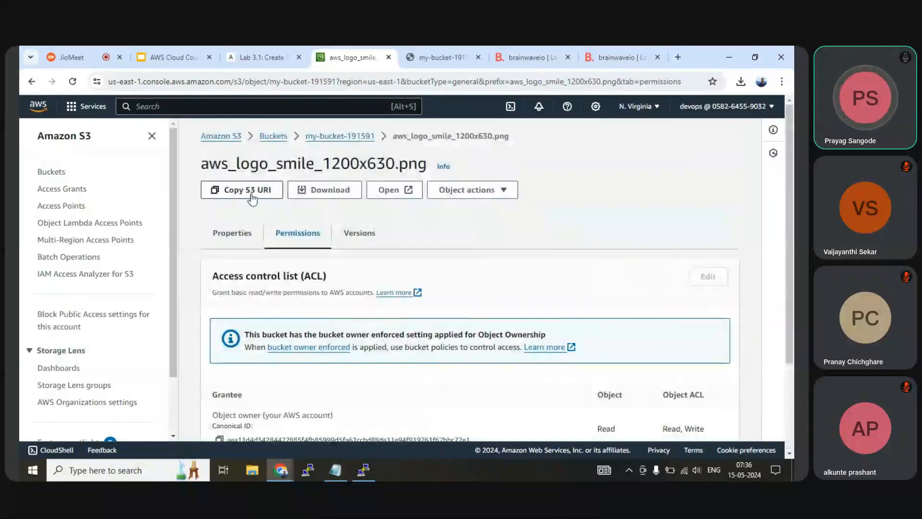
Step: Reopen my-bucket-191591 from the bucket list and examine its block public access and bucket policy settings
left_click(272, 137)
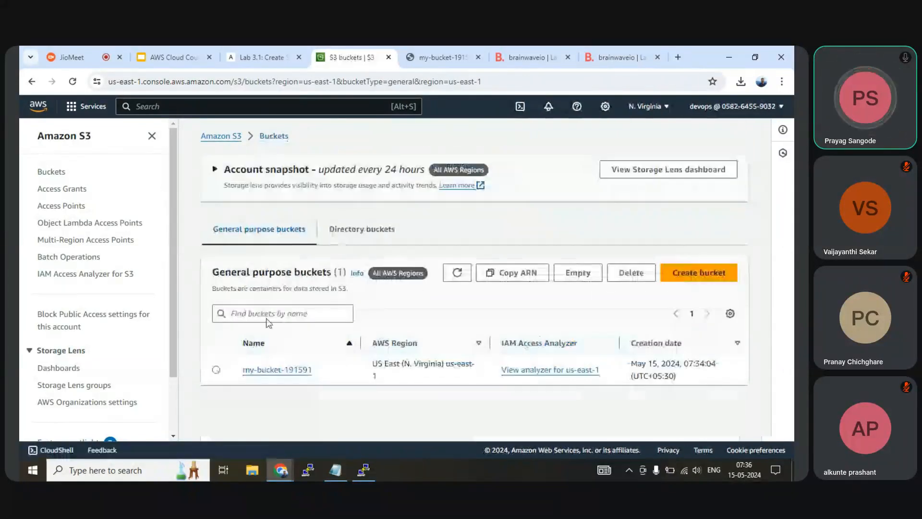
left_click(214, 137)
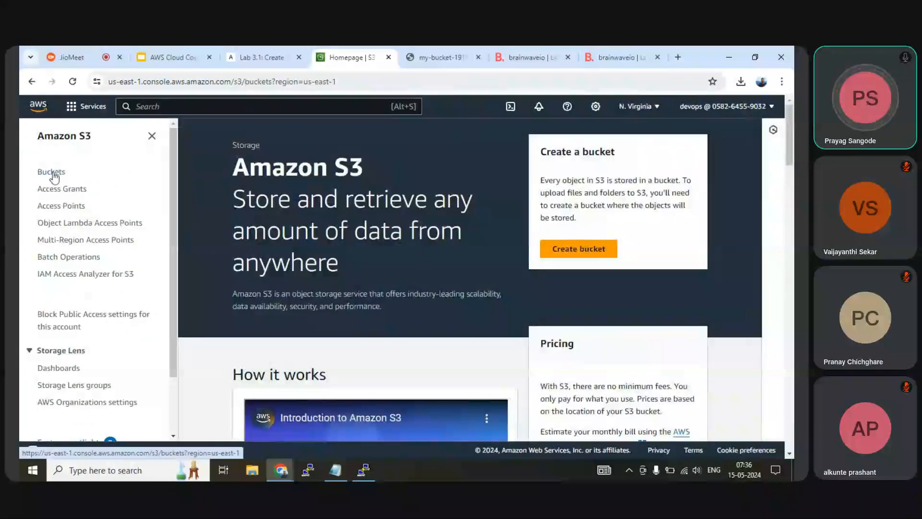
left_click(53, 173)
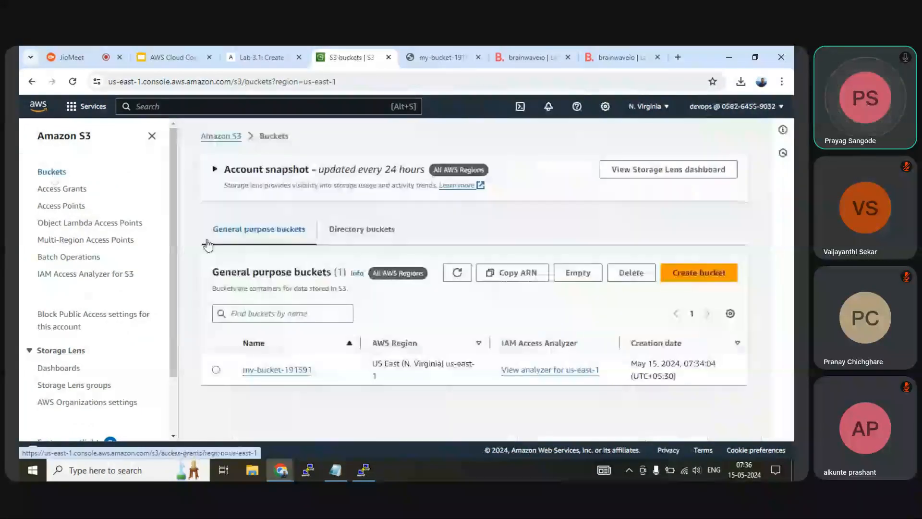
left_click(217, 371)
left_click(264, 371)
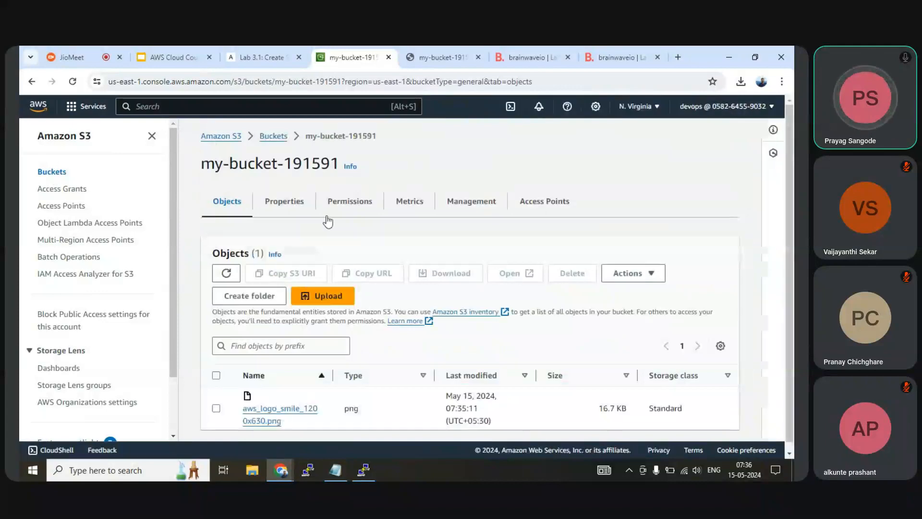
left_click(353, 204)
scroll(353, 208, "down", 3)
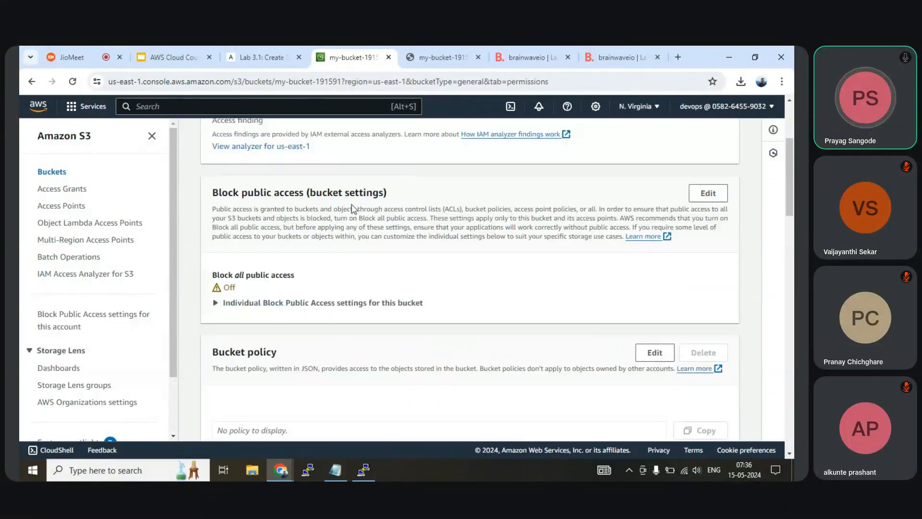
scroll(351, 208, "down", 3)
left_click(291, 313)
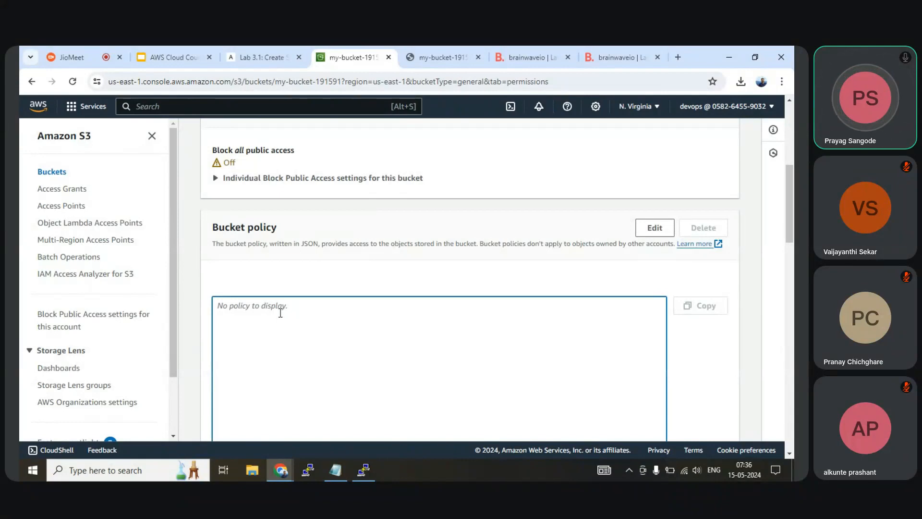
Step: Find the JSON policy allowing read access to objects in the Lab 3.1 guide and copy it
left_click(256, 56)
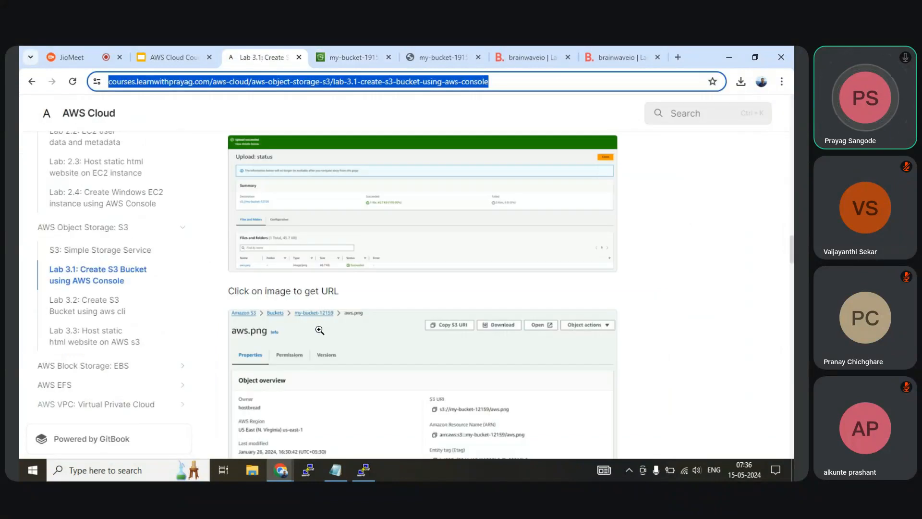
scroll(318, 330, "down", 10)
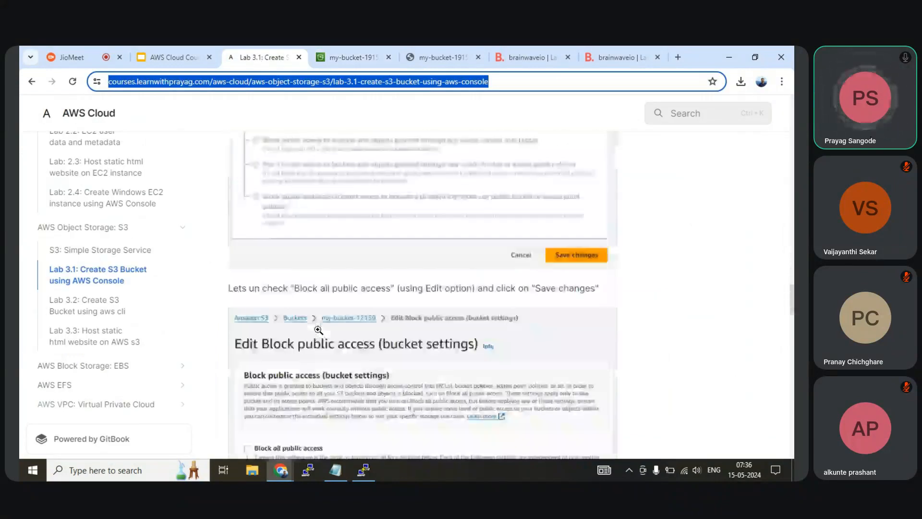
scroll(318, 331, "down", 8)
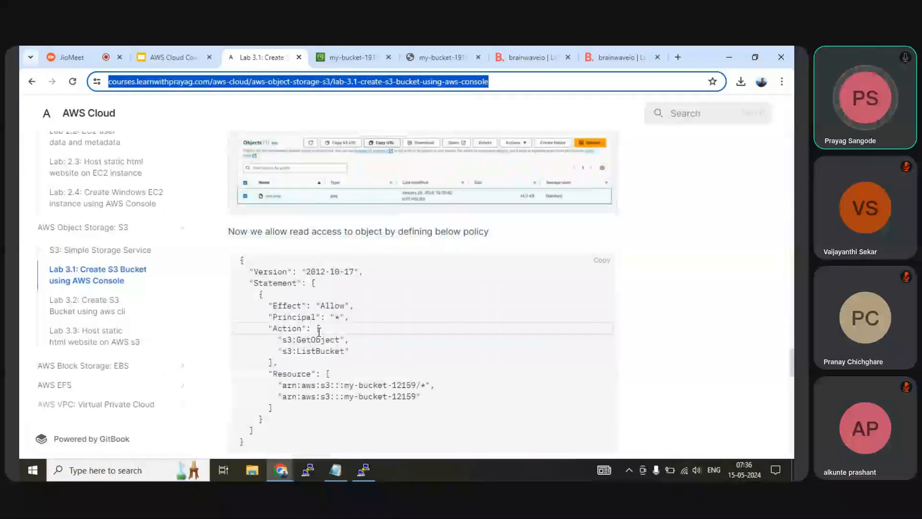
scroll(253, 443, "down", 4)
left_click_drag(245, 274, 243, 206)
scroll(241, 250, "up", 2)
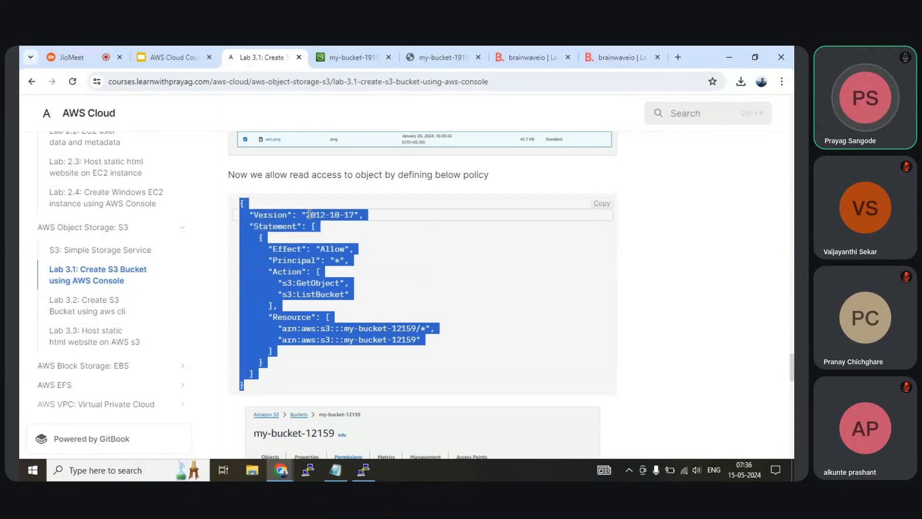
right_click(283, 225)
left_click(306, 233)
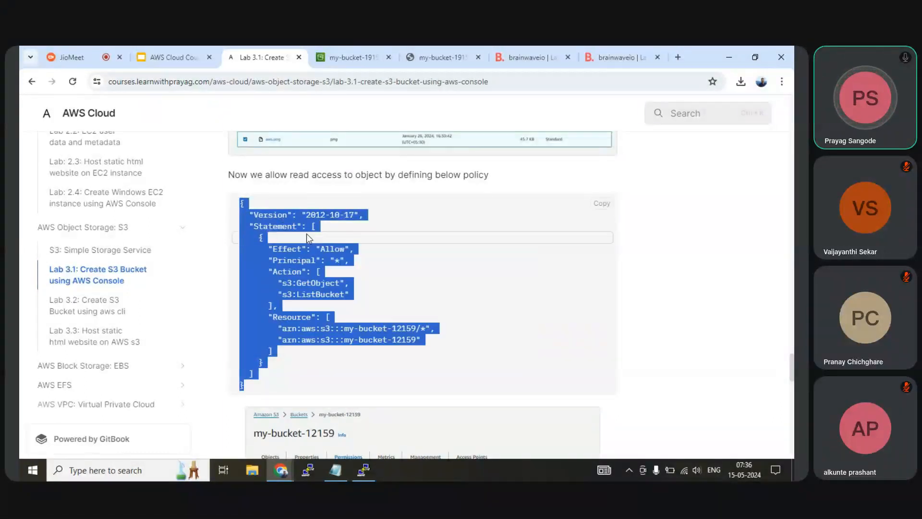
left_click(347, 58)
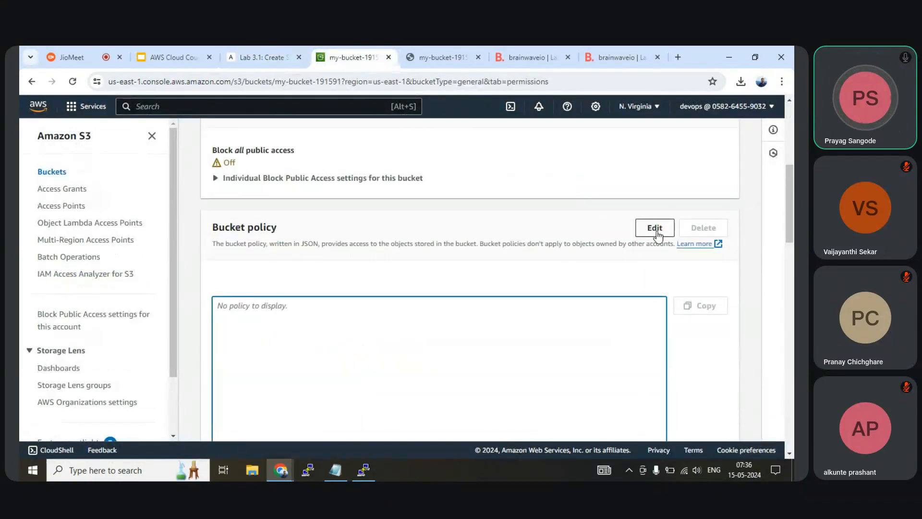
left_click(655, 229)
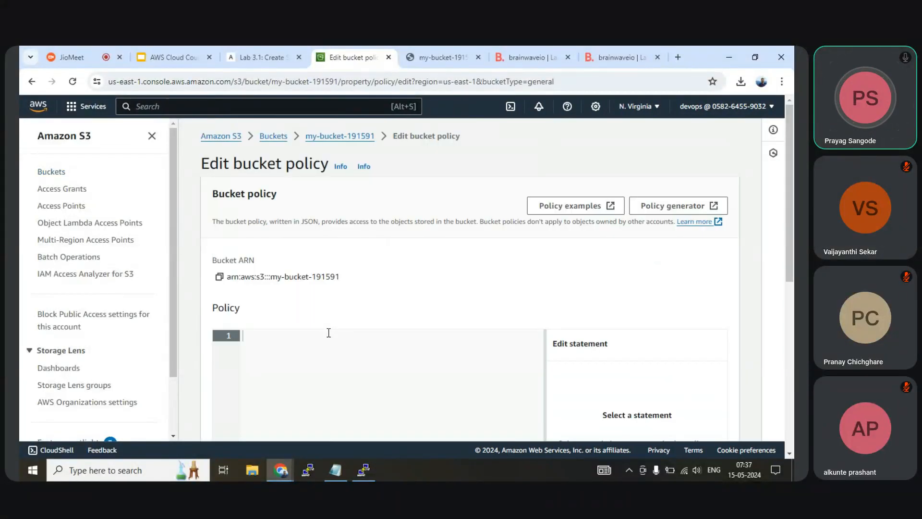
scroll(329, 332, "down", 3)
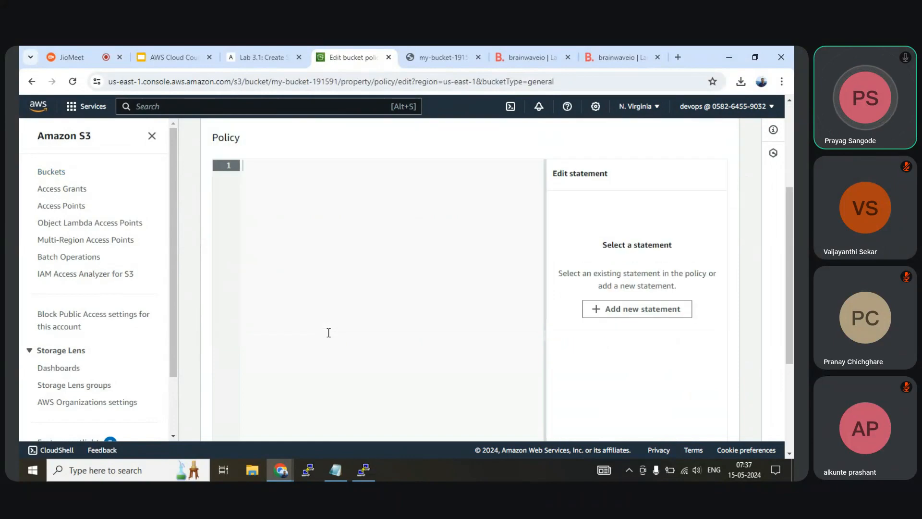
scroll(328, 332, "up", 3)
left_click(330, 136)
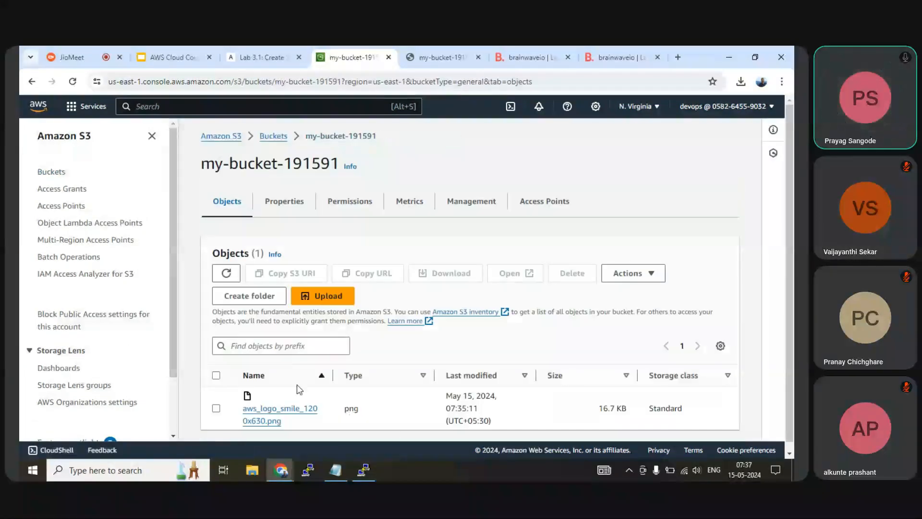
Step: Select aws_logo_smile_1200x630.png and review the bucket's permissions down to the bucket policy section
left_click(217, 408)
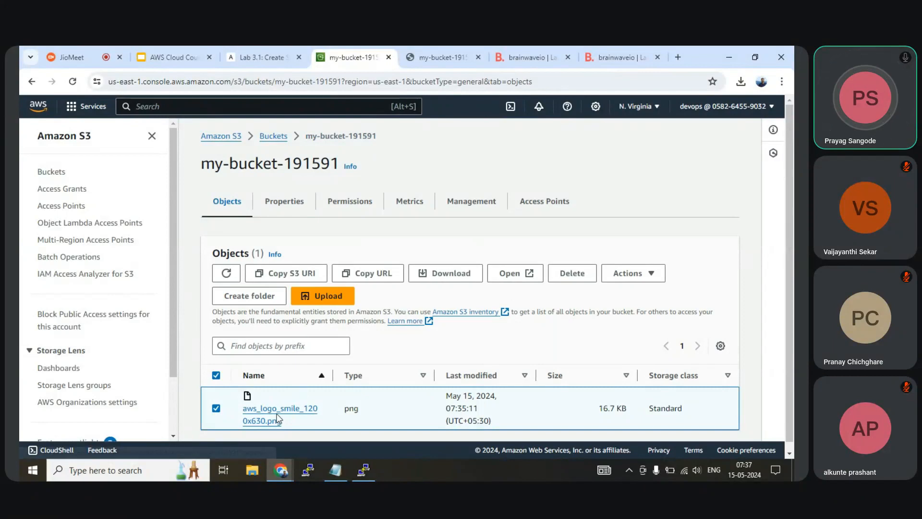
left_click(350, 204)
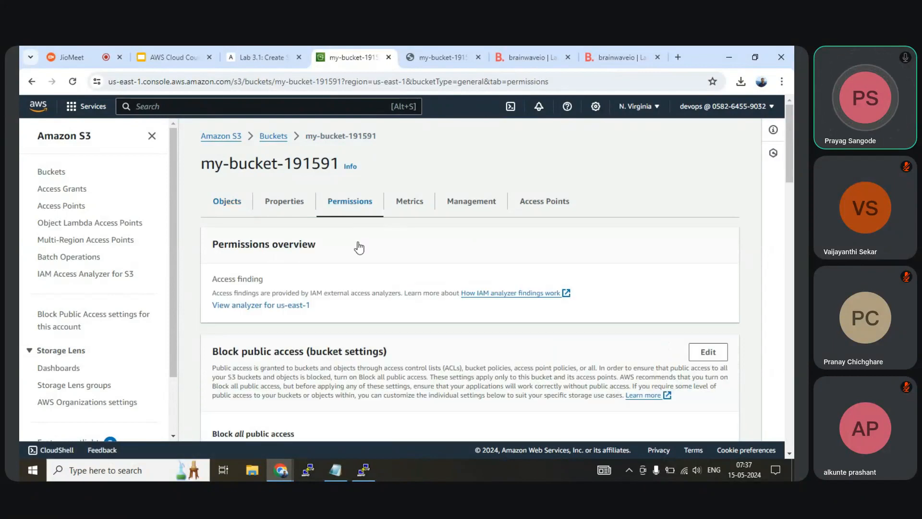
scroll(362, 259, "down", 4)
scroll(362, 260, "up", 3)
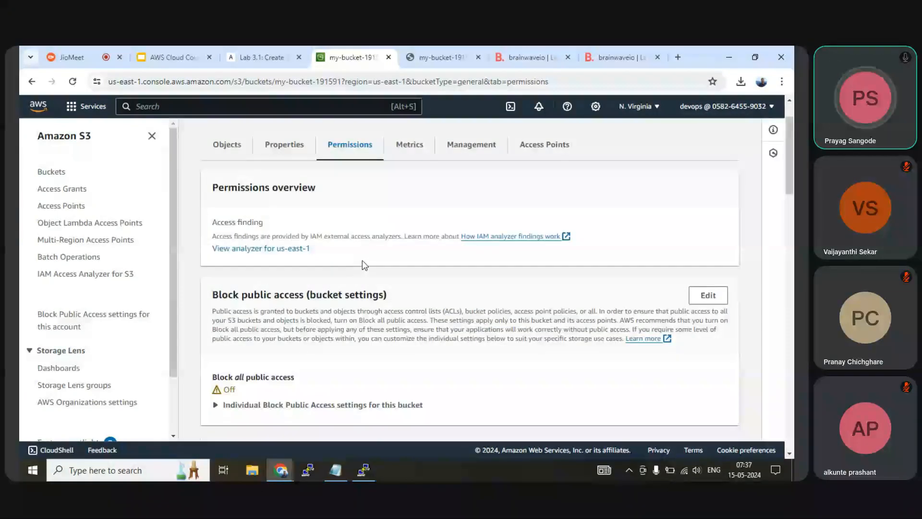
scroll(393, 401, "down", 3)
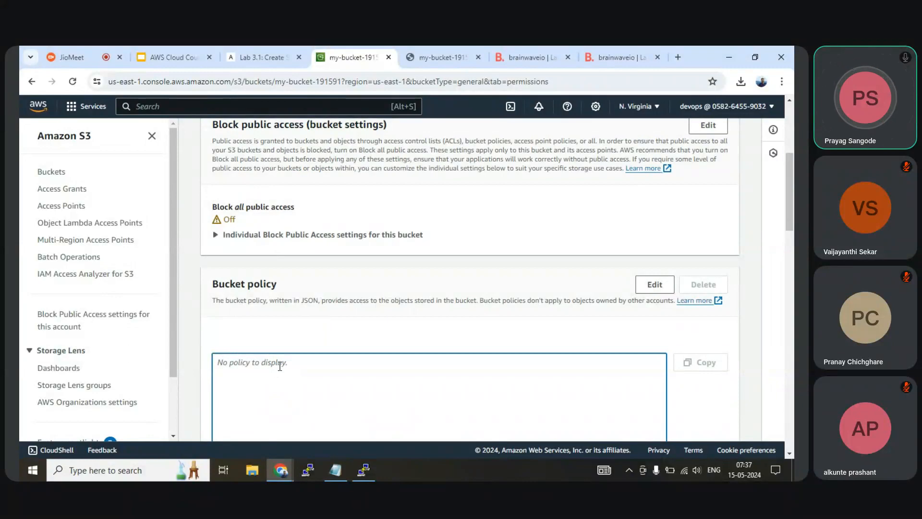
right_click(280, 366)
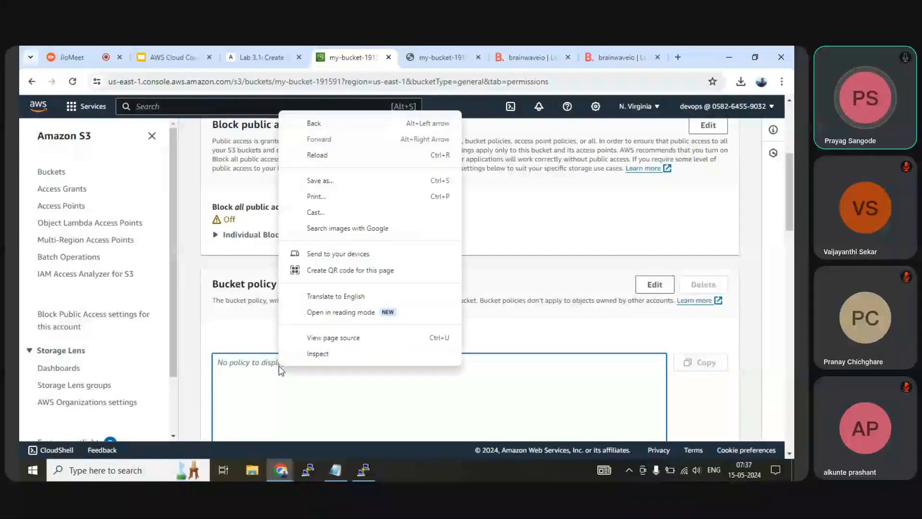
Step: Copy the read-access policy from the Lab 3.1 guide again, paste it into my-bucket-191591's bucket policy editor and review it
left_click(248, 55)
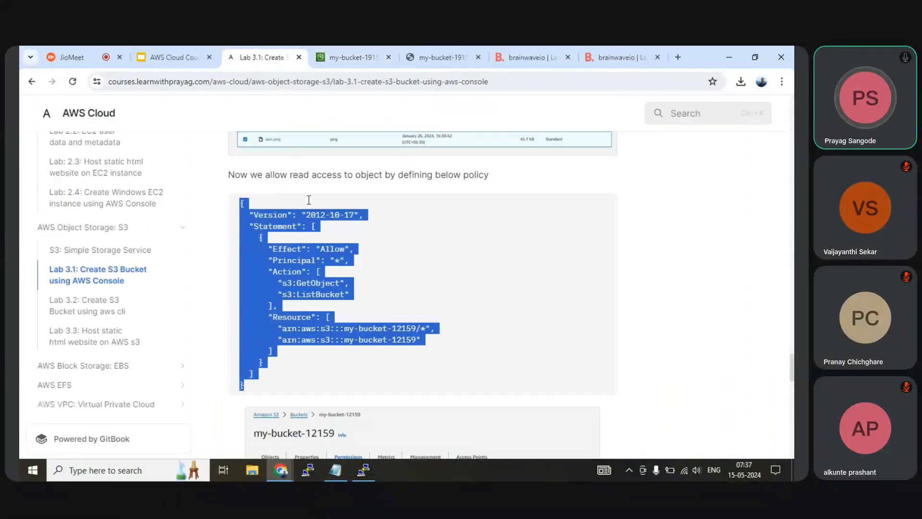
left_click(604, 206)
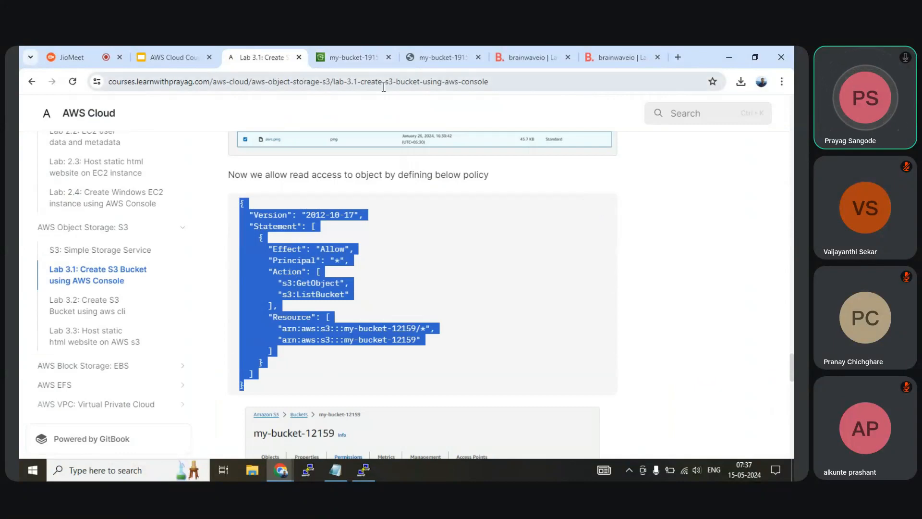
left_click(344, 55)
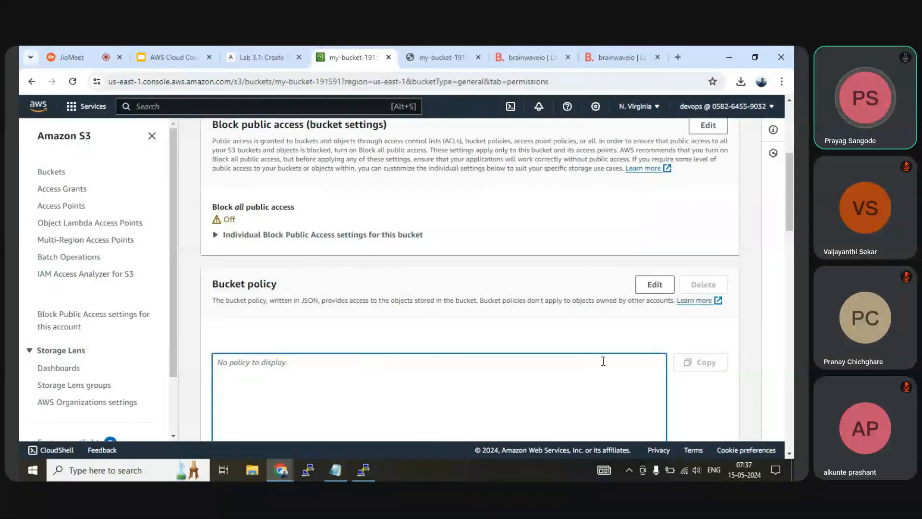
scroll(600, 370, "down", 5)
scroll(599, 373, "up", 4)
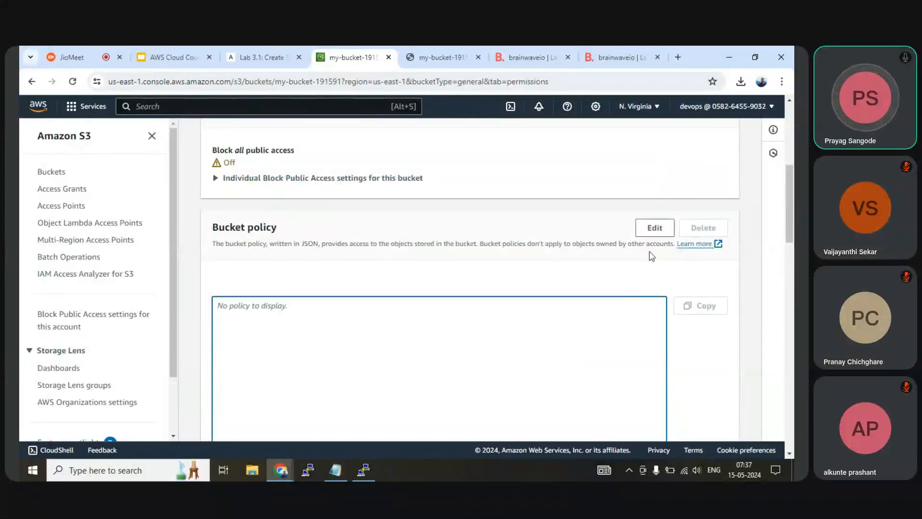
left_click(654, 229)
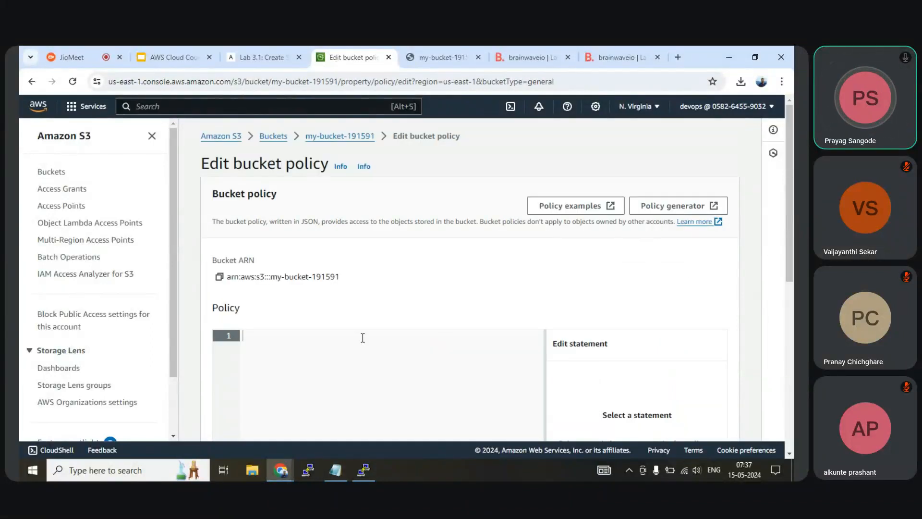
right_click(328, 341)
left_click(382, 213)
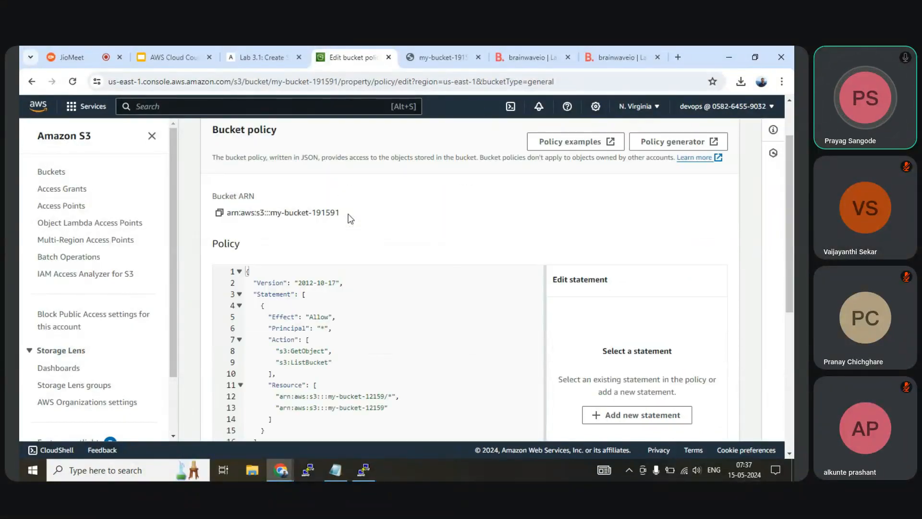
scroll(371, 306, "down", 3)
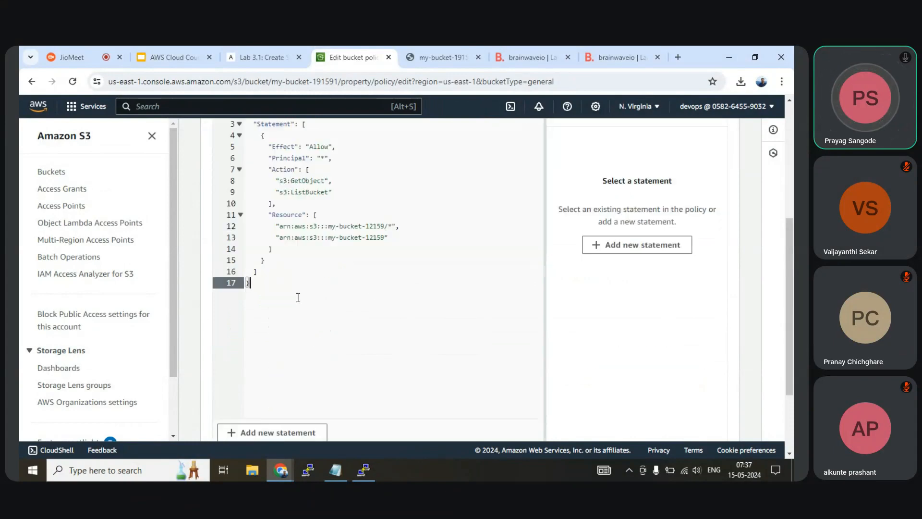
scroll(314, 340, "up", 5)
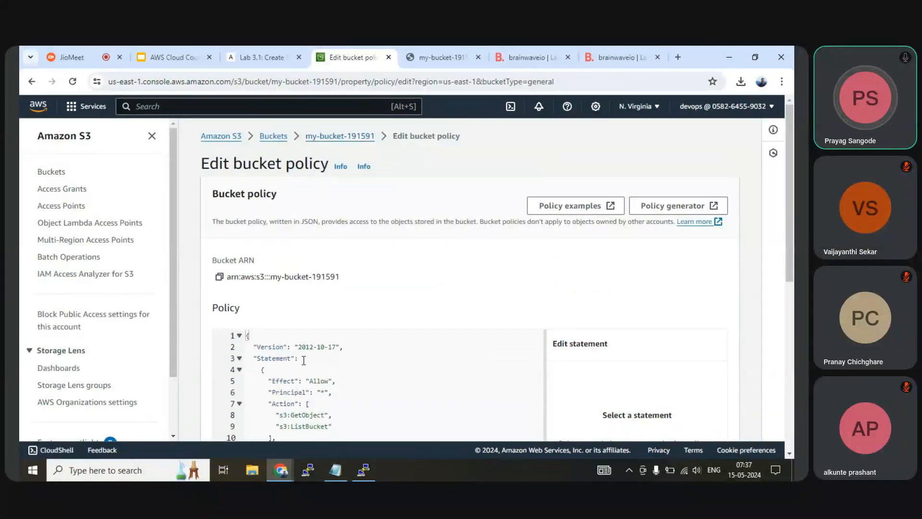
scroll(304, 360, "down", 1)
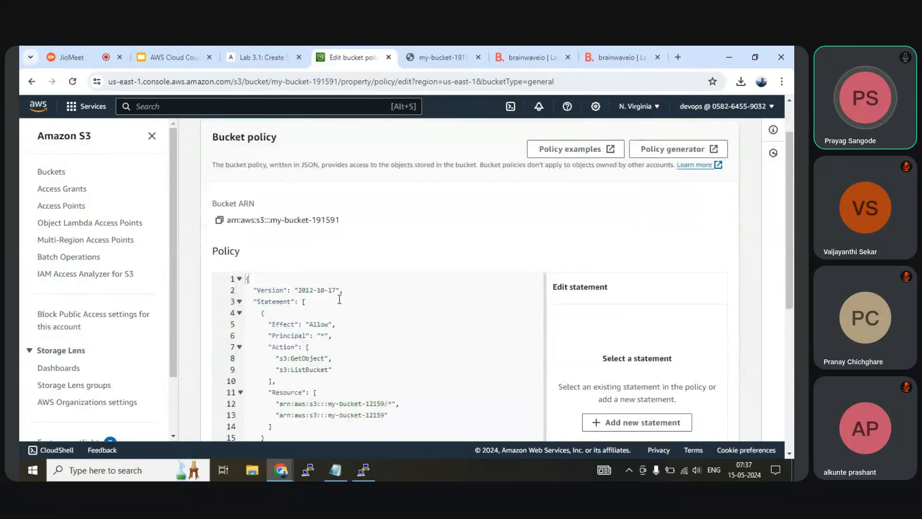
scroll(339, 299, "up", 1)
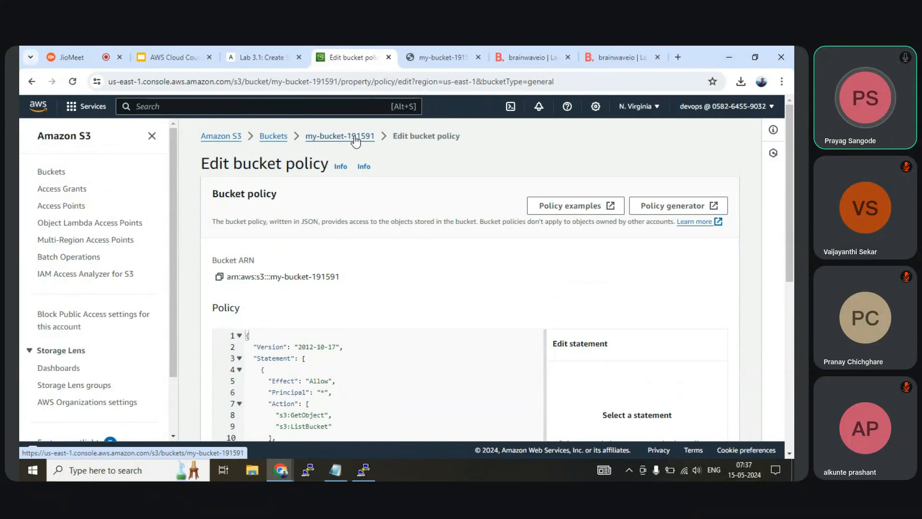
Step: Copy the bucket name my-bucket-191591 and substitute it into the policy's object-level resource ARN, keeping the /* suffix on the same line
scroll(374, 271, "down", 3)
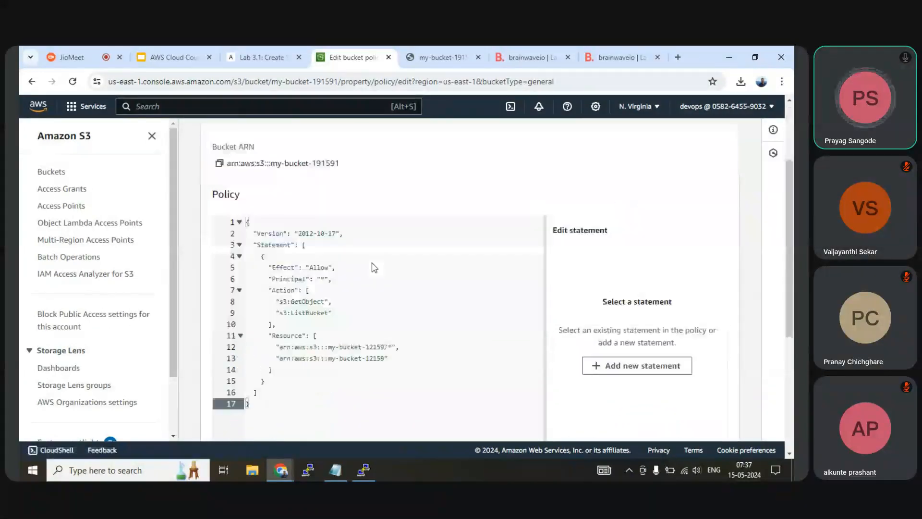
scroll(381, 301, "up", 3)
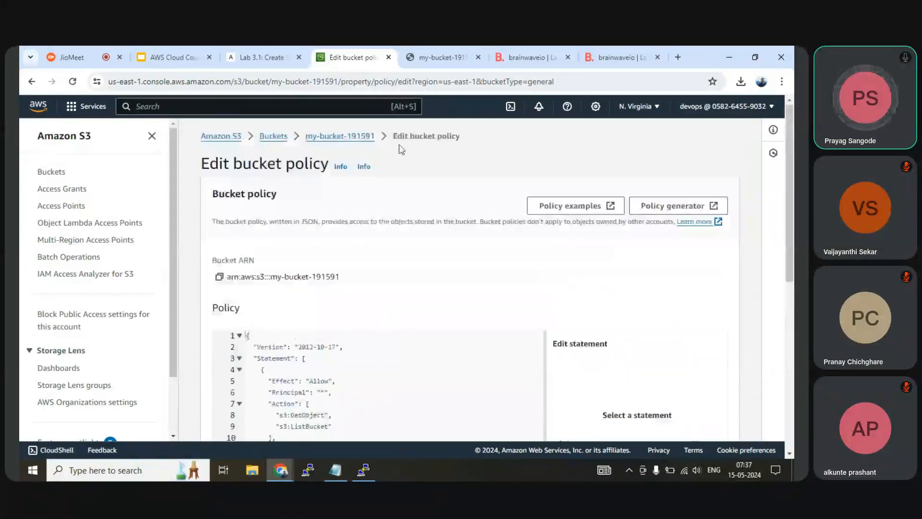
left_click_drag(379, 133, 308, 137)
key("ctrl+c")
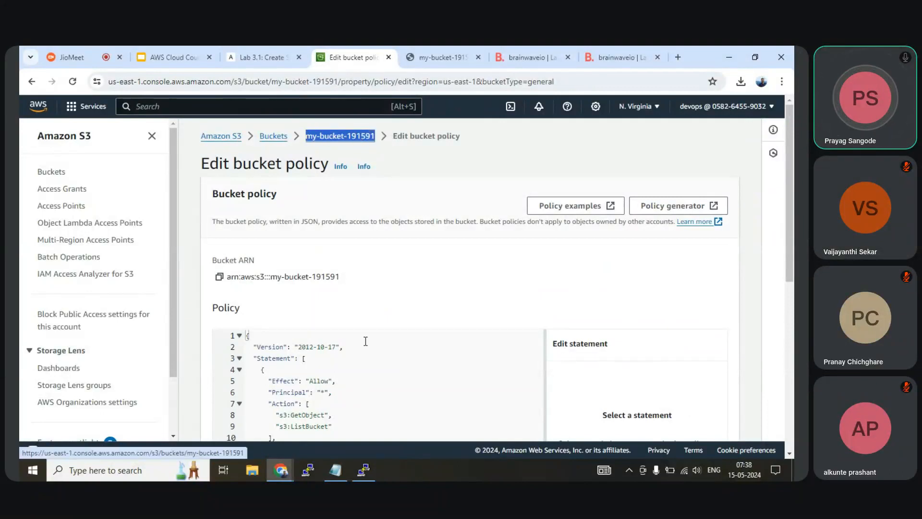
scroll(332, 376, "down", 1)
scroll(332, 375, "down", 2)
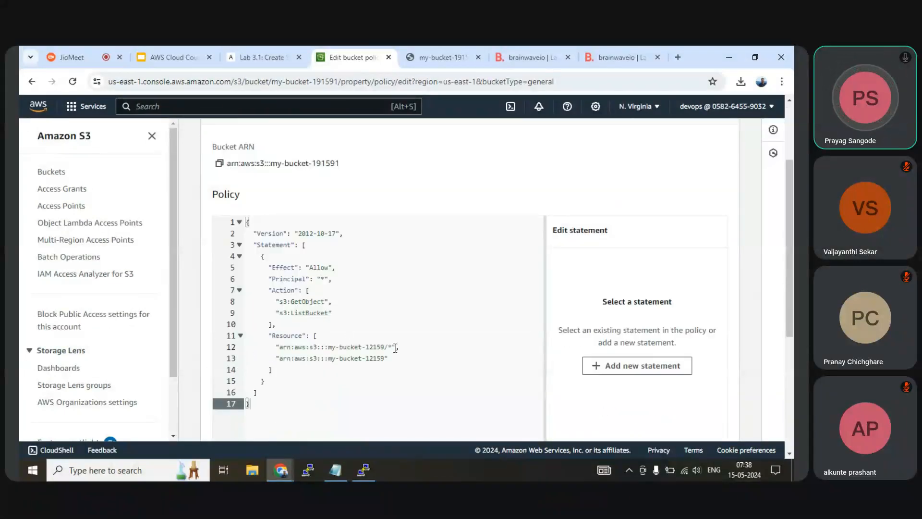
left_click_drag(386, 347, 329, 349)
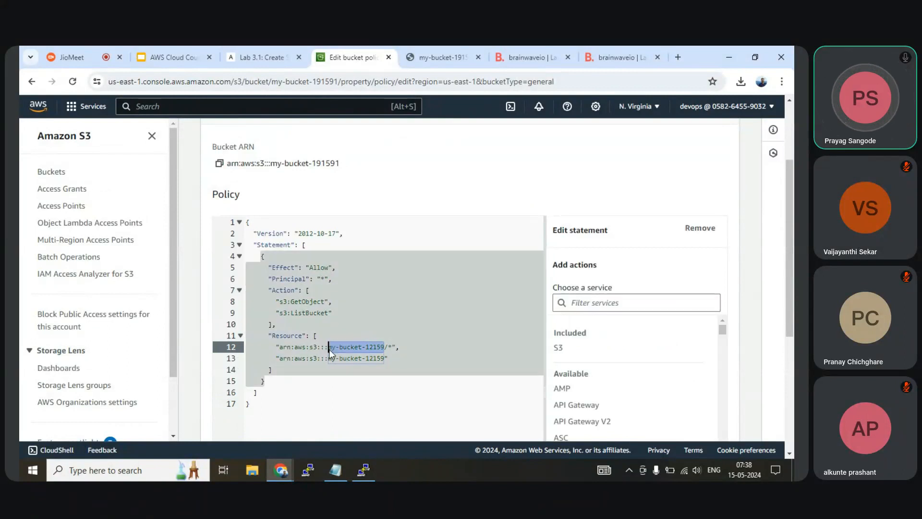
key("ctrl+v")
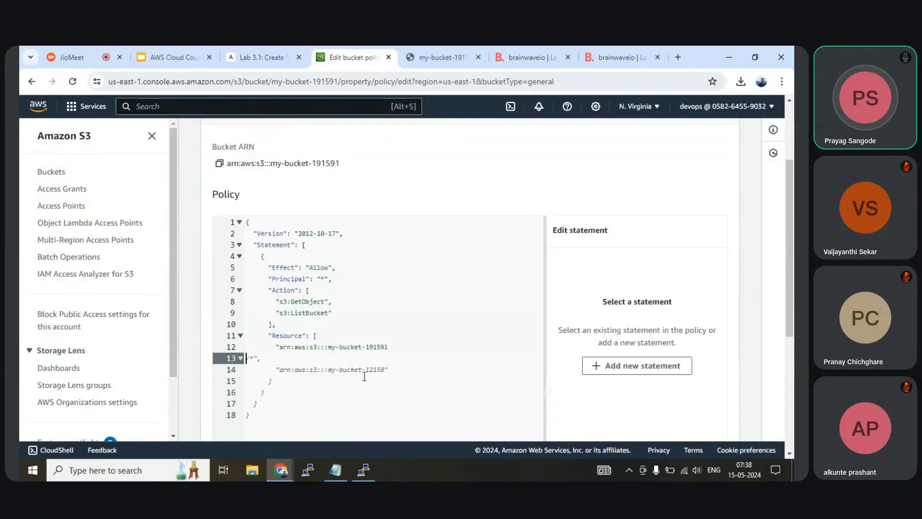
key("BackSpace")
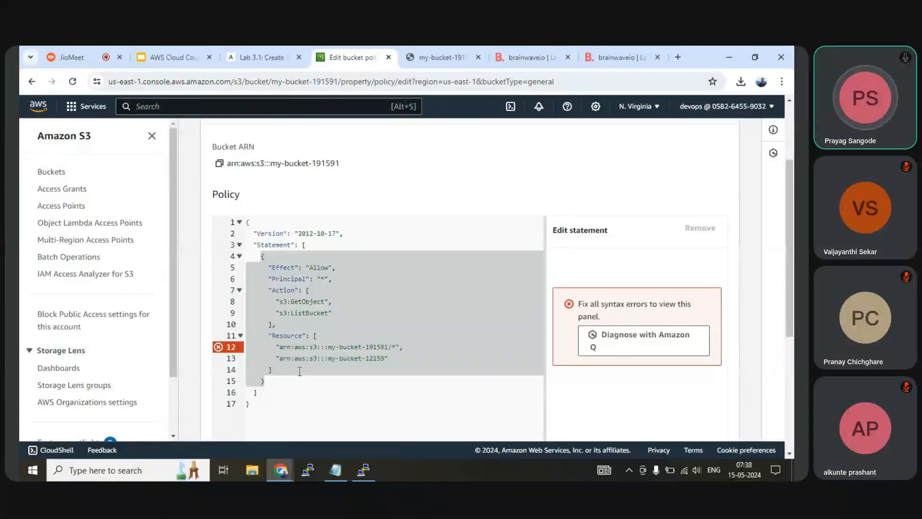
Step: Replace the bucket name in the policy's second resource ARN with my-bucket-191591, keeping the closing quote on the same line
left_click_drag(387, 358, 331, 360)
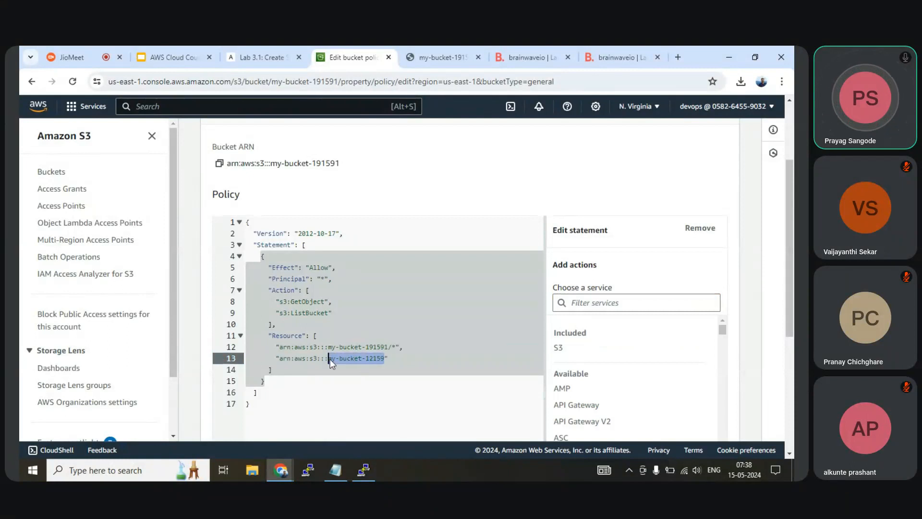
key("ctrl+v")
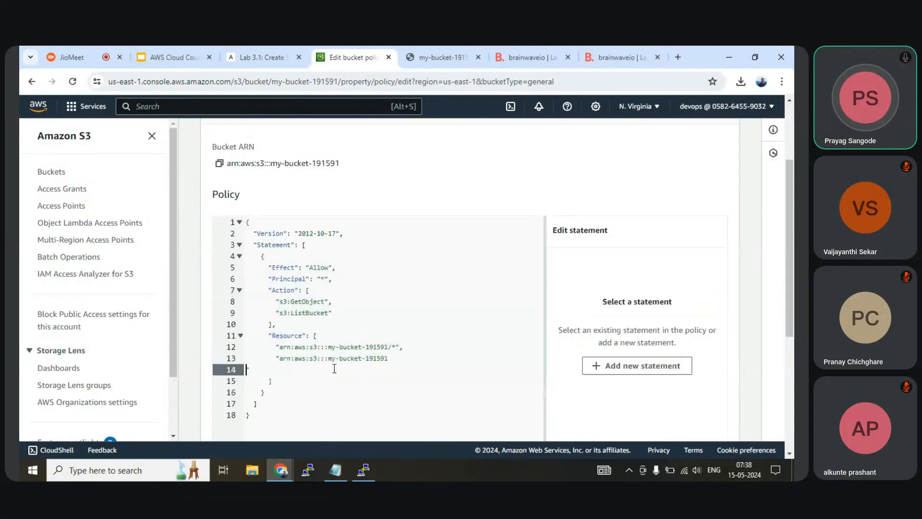
key("BackSpace")
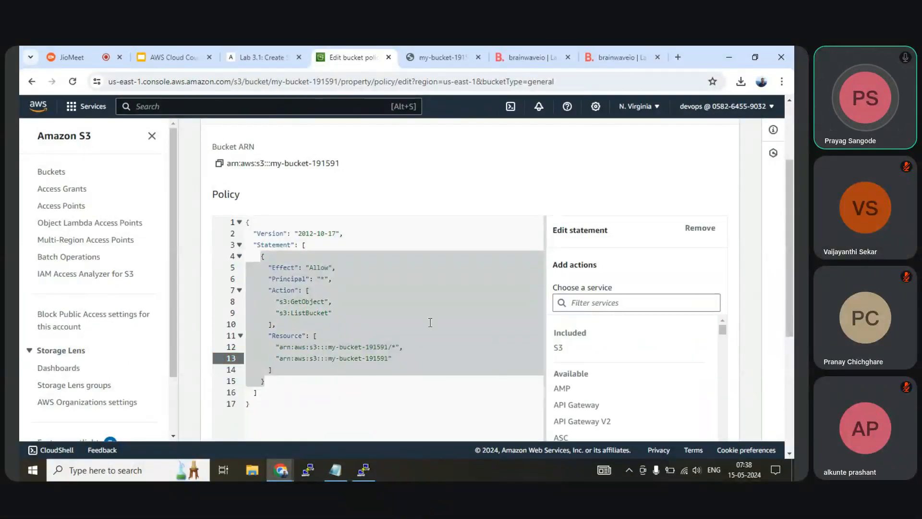
Step: Review the policy's principal, the s3:GetObject and s3:ListBucket actions, and the two resource ARNs
scroll(339, 290, "down", 2)
scroll(344, 297, "up", 3)
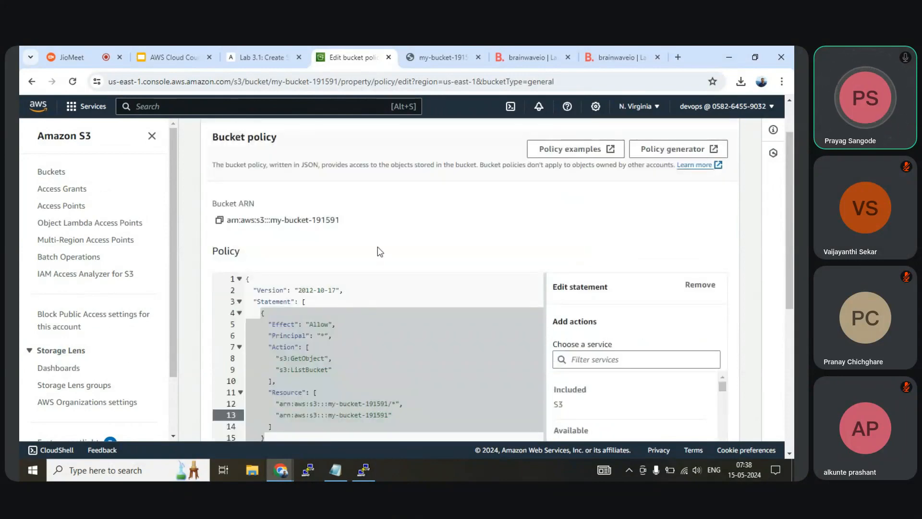
left_click(317, 290)
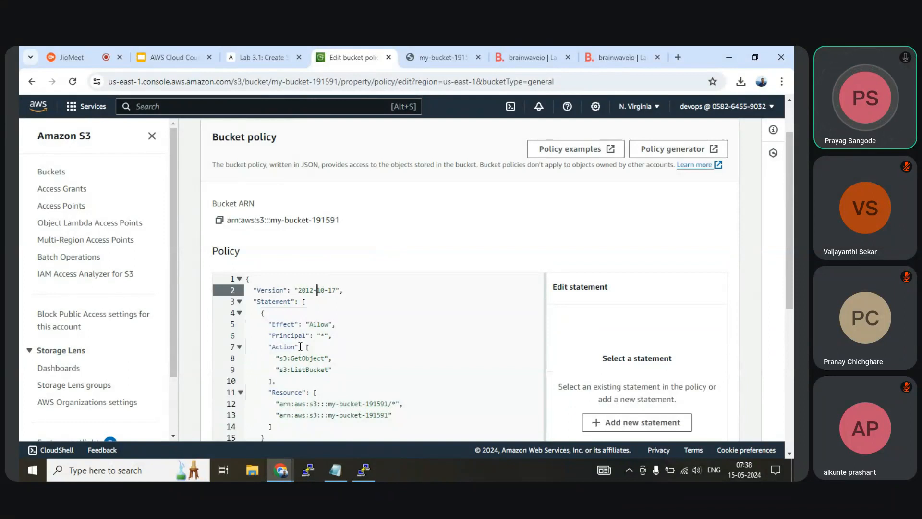
left_click_drag(329, 336, 309, 335)
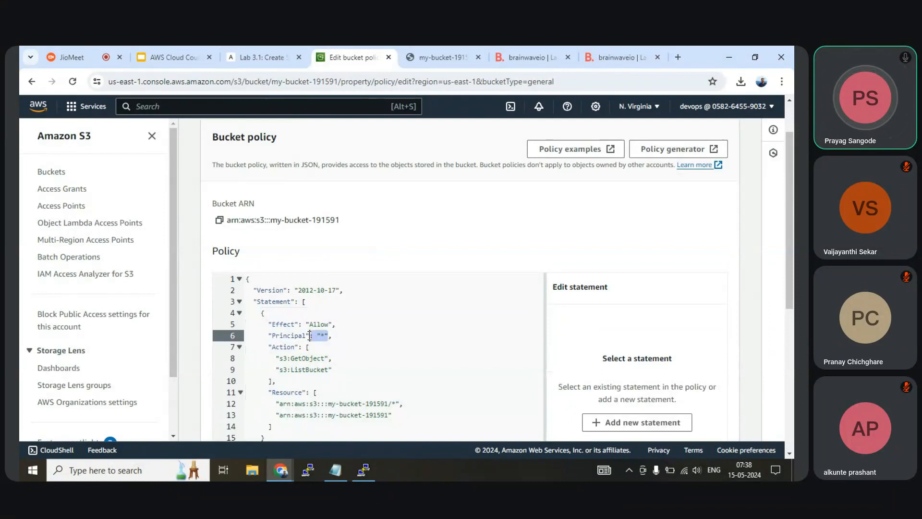
left_click_drag(332, 368, 252, 362)
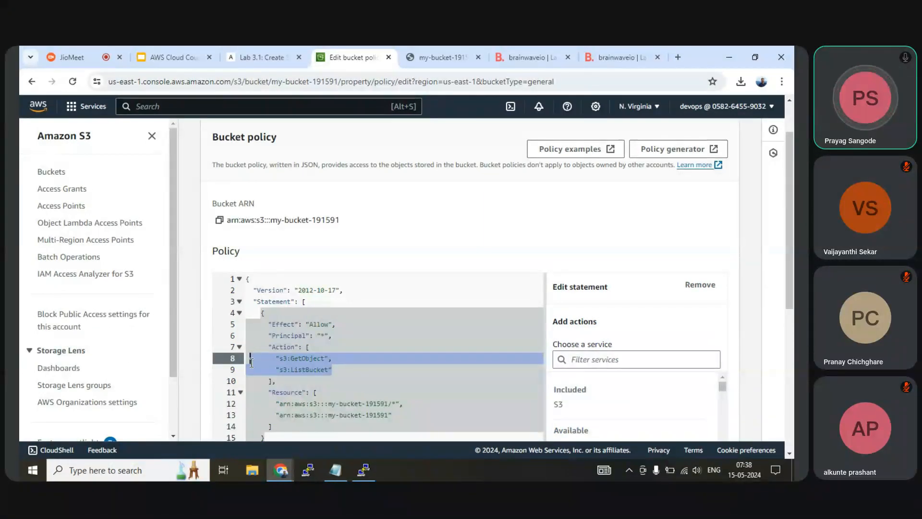
scroll(250, 362, "down", 2)
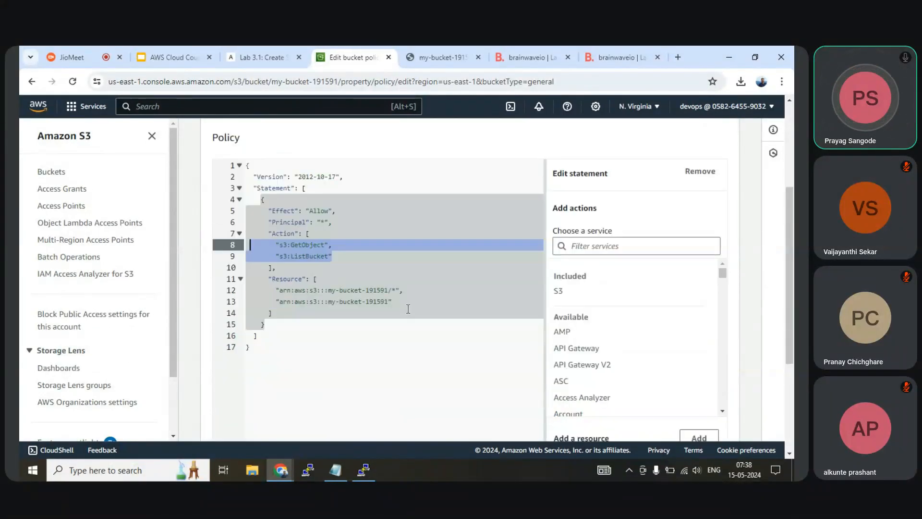
left_click(408, 307)
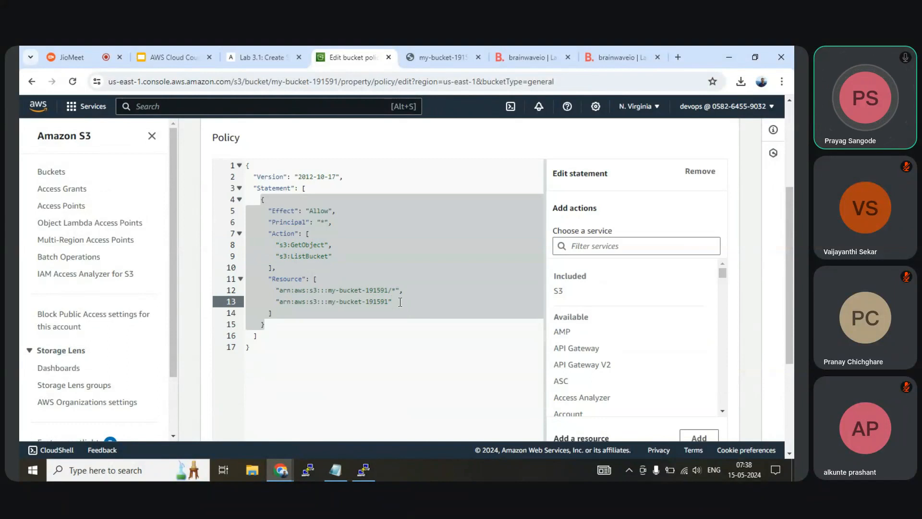
left_click_drag(400, 302, 260, 290)
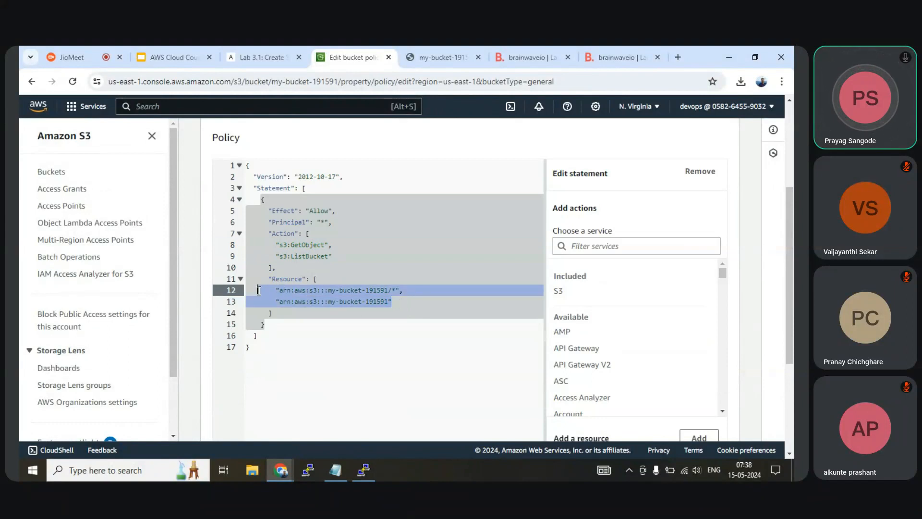
left_click(390, 302)
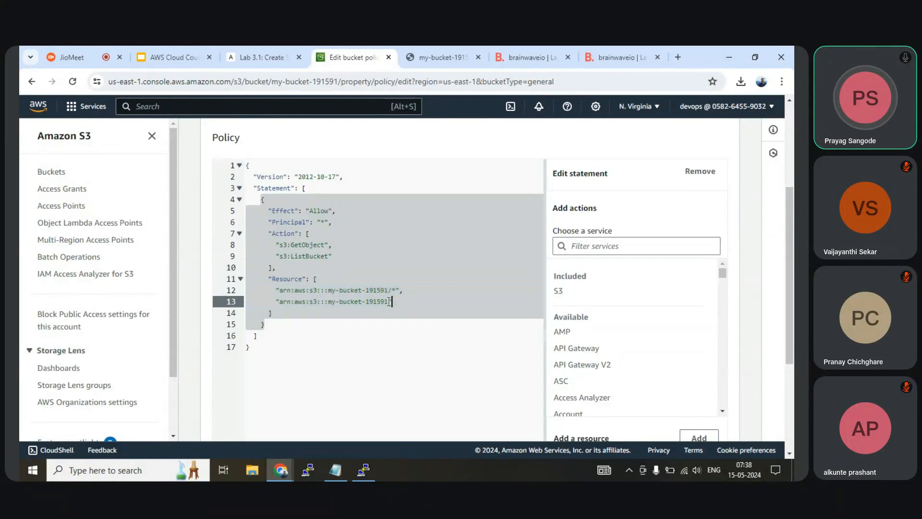
left_click_drag(389, 301, 248, 289)
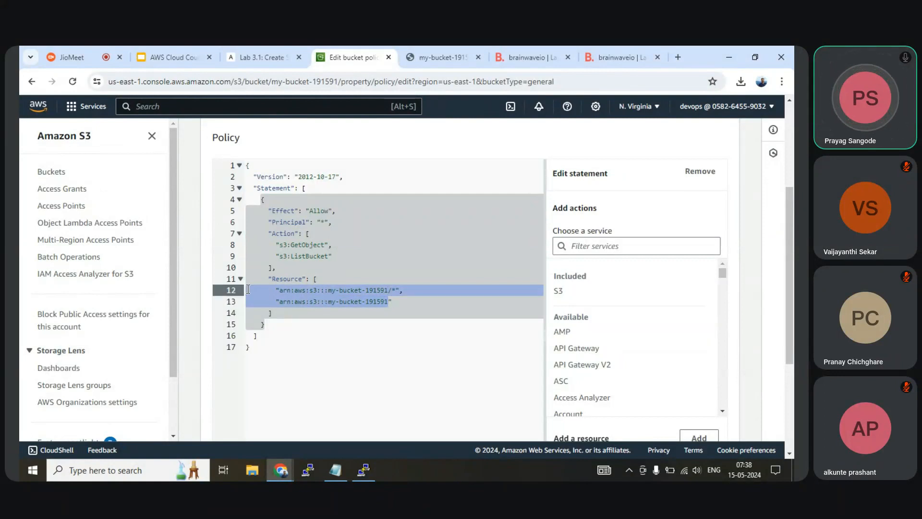
left_click(341, 257)
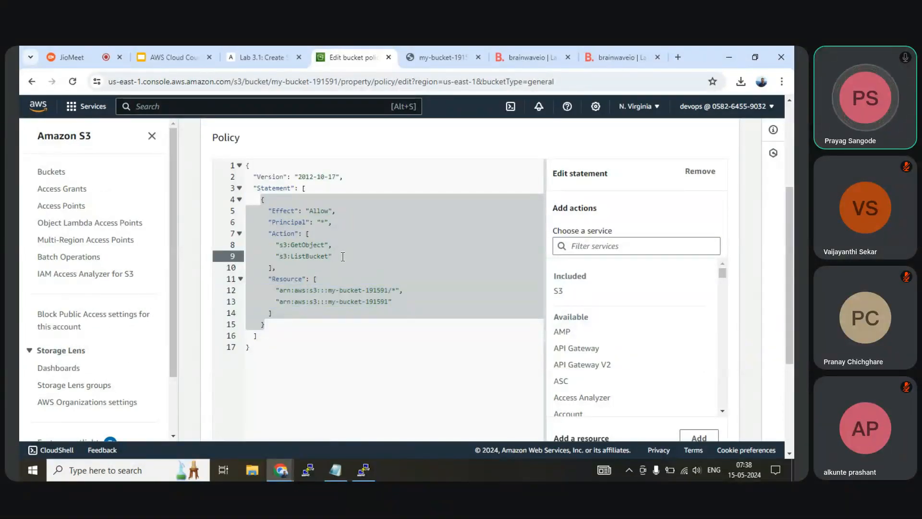
left_click_drag(343, 257, 246, 247)
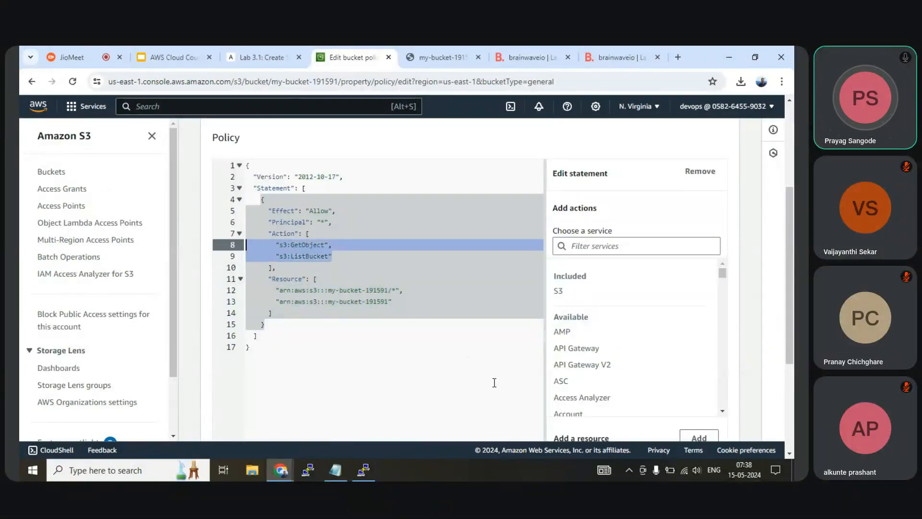
Step: Save the edited bucket policy for my-bucket-191591
scroll(494, 382, "up", 3)
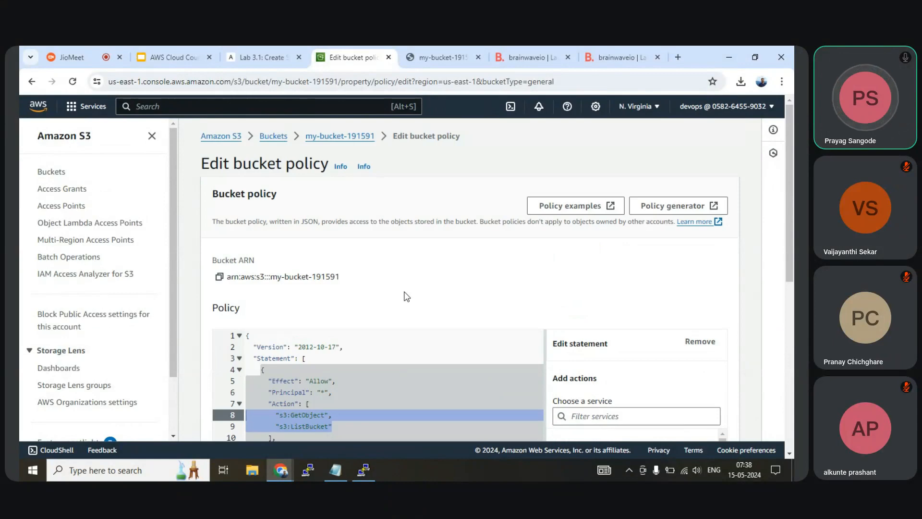
scroll(405, 293, "down", 5)
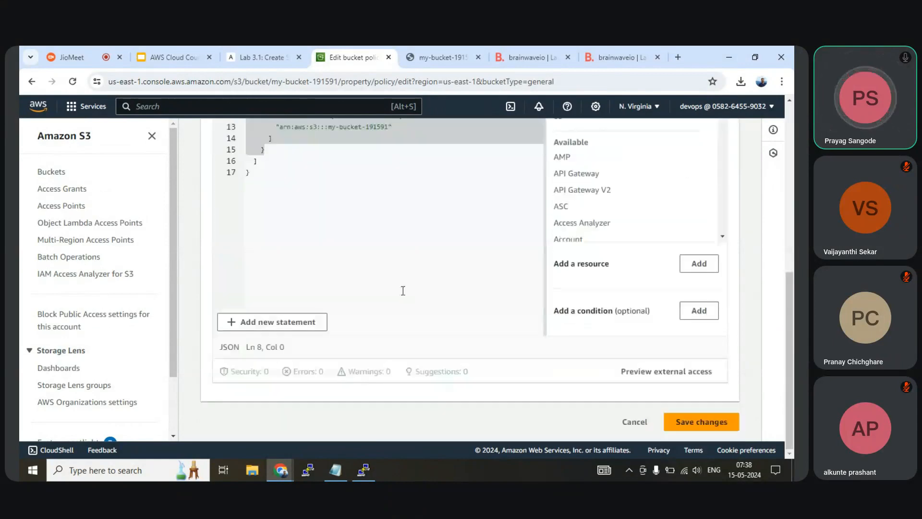
left_click(696, 423)
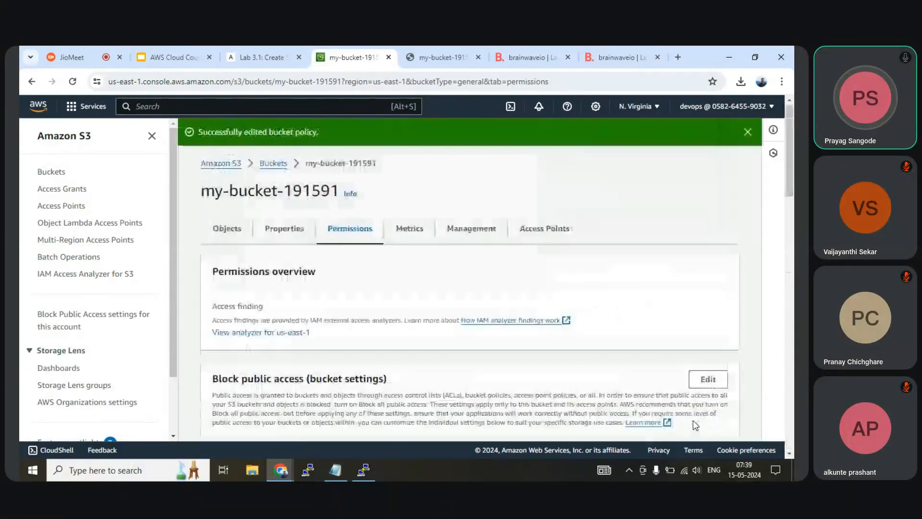
Step: Open aws_logo_smile_1200x630.png from the bucket's objects and visit its object URL to check public access
left_click(223, 230)
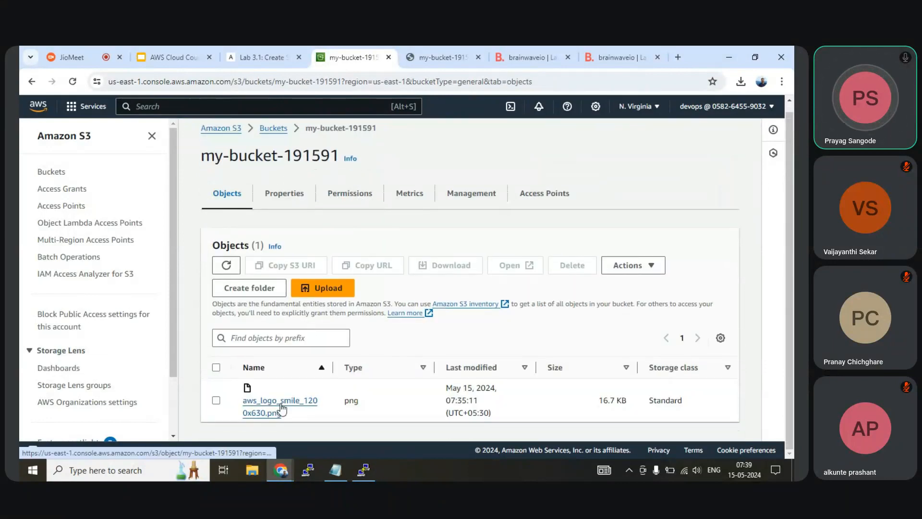
left_click(281, 403)
scroll(377, 381, "down", 8)
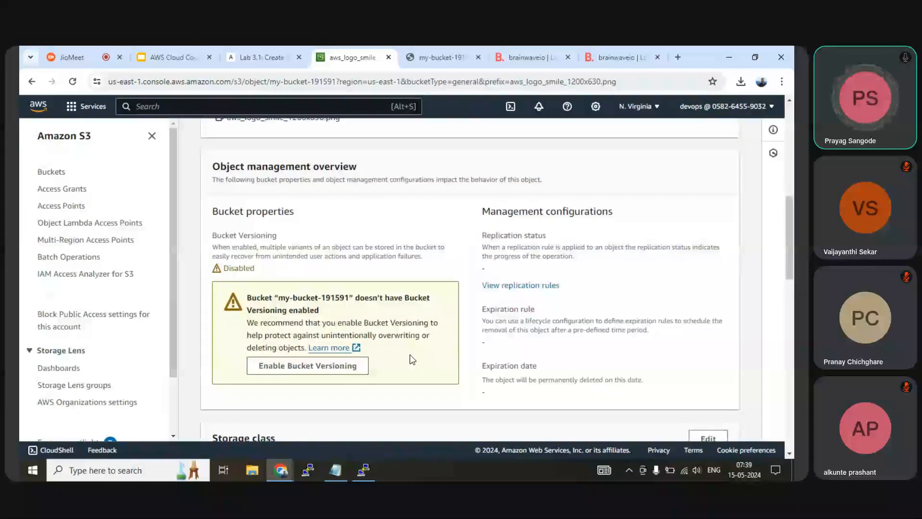
scroll(412, 359, "up", 3)
left_click(531, 232)
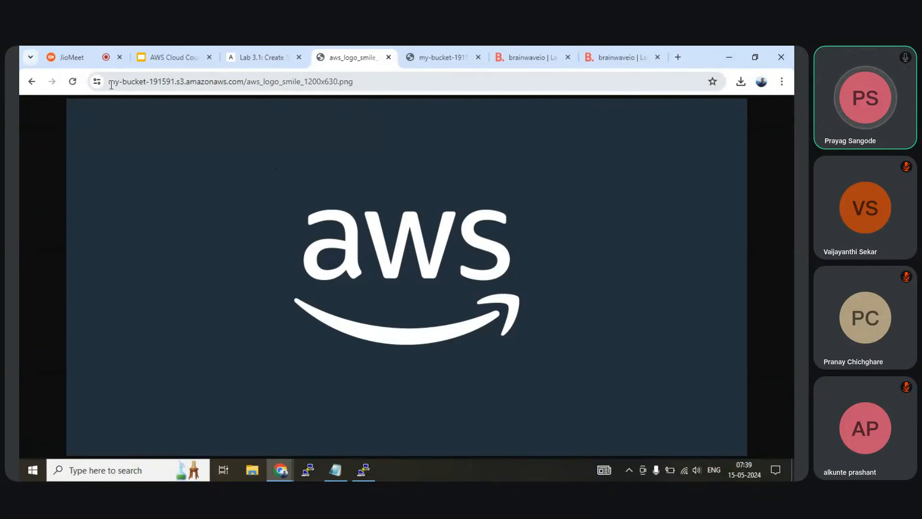
Step: Return to the details of aws_logo_smile_1200x630.png and review its access control list permissions
left_click(32, 82)
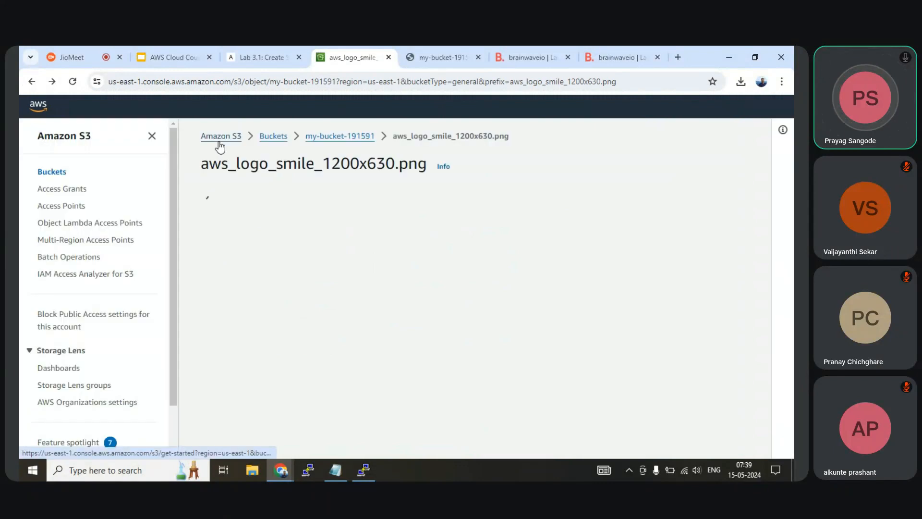
left_click(298, 233)
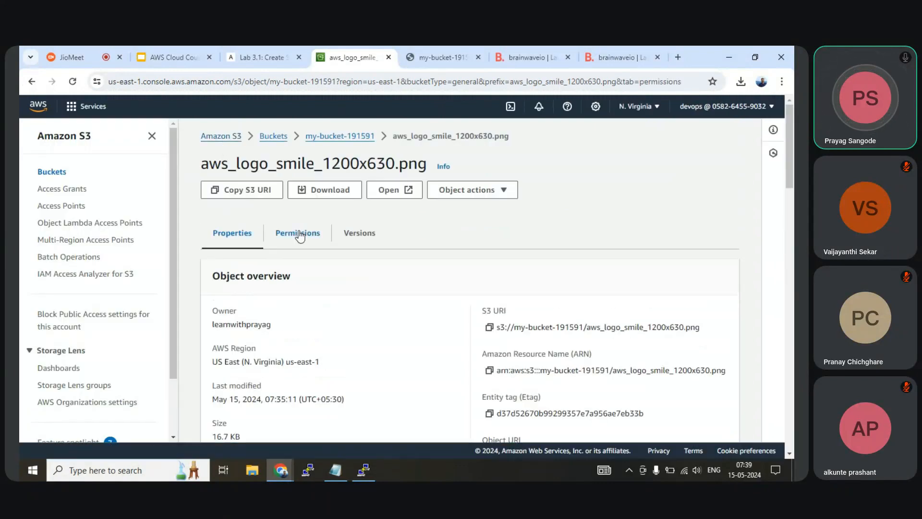
scroll(251, 305, "down", 3)
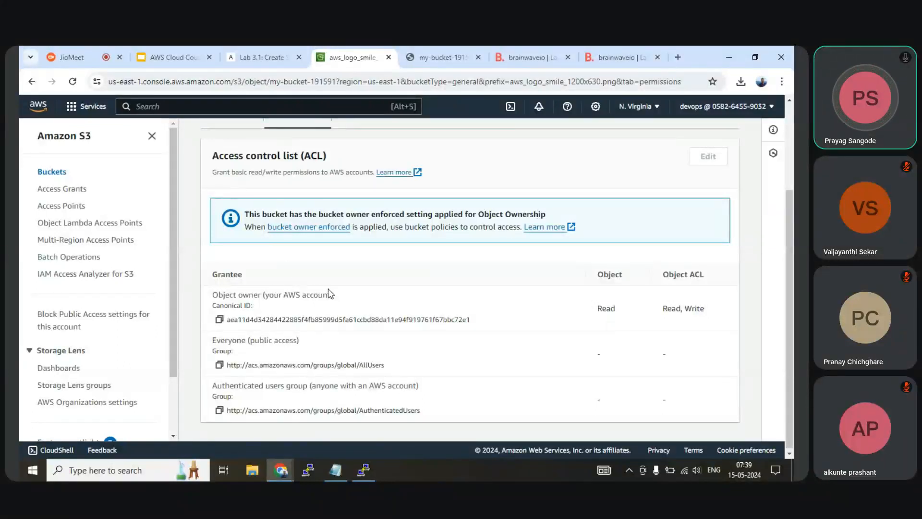
scroll(339, 300, "up", 3)
Step: Switch to the Lab 3.1 guide and read the remaining instructions from the read-access policy to the end
left_click(265, 57)
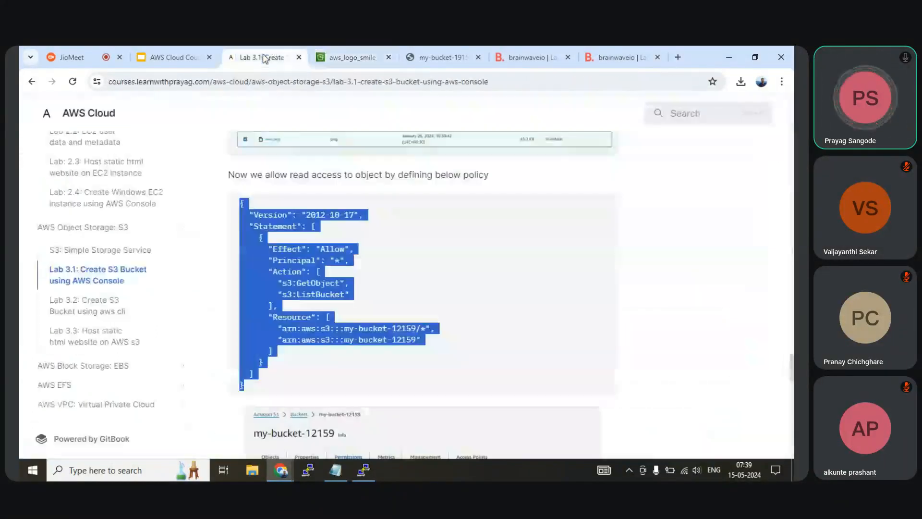
scroll(419, 334, "down", 9)
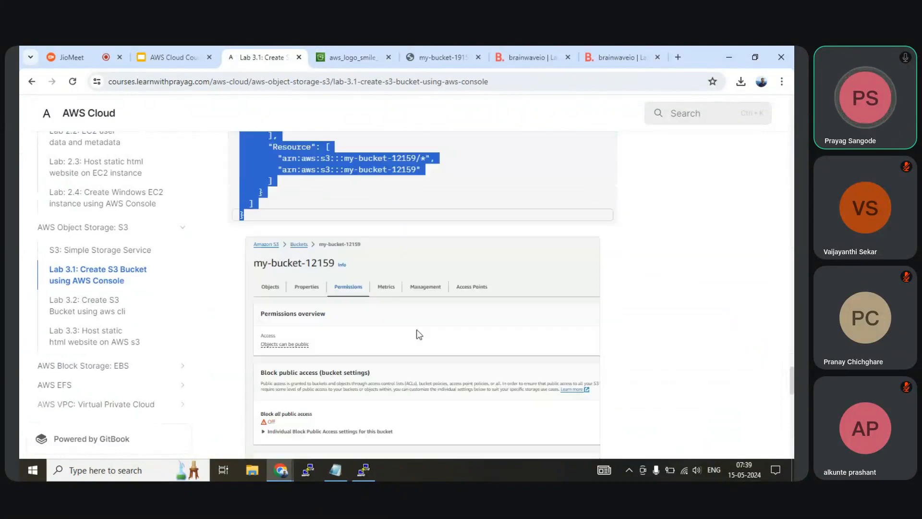
scroll(419, 335, "down", 8)
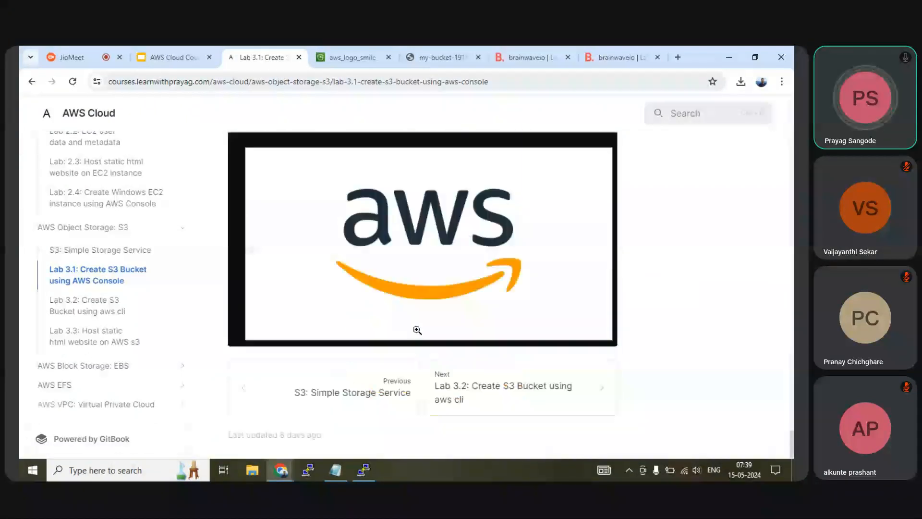